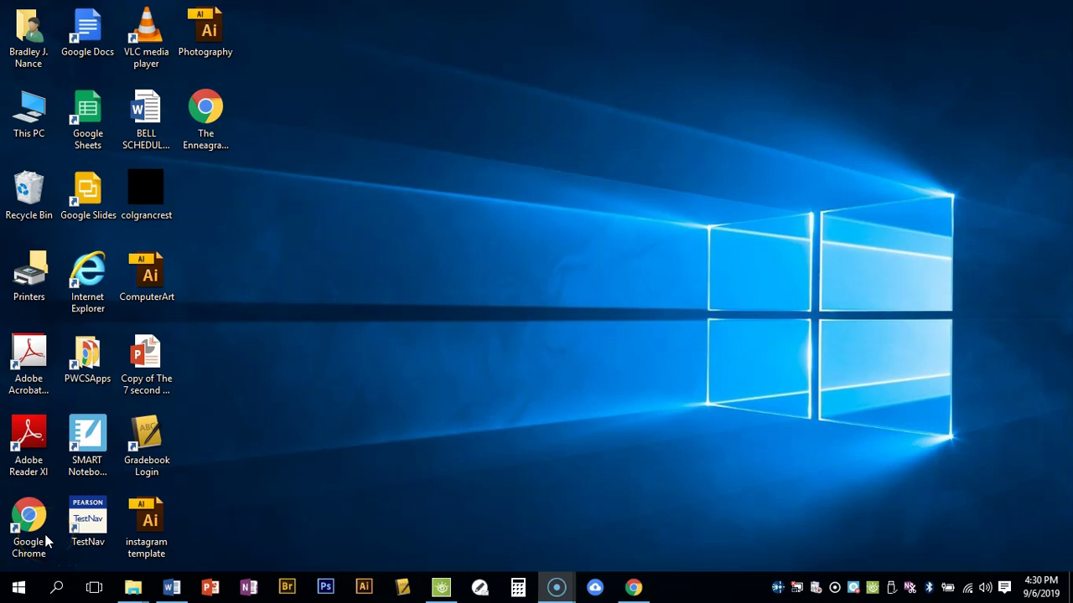
Launch Photoshop CS6 from the Adobe Design and Web Premium group in All apps.
left_click(28, 590)
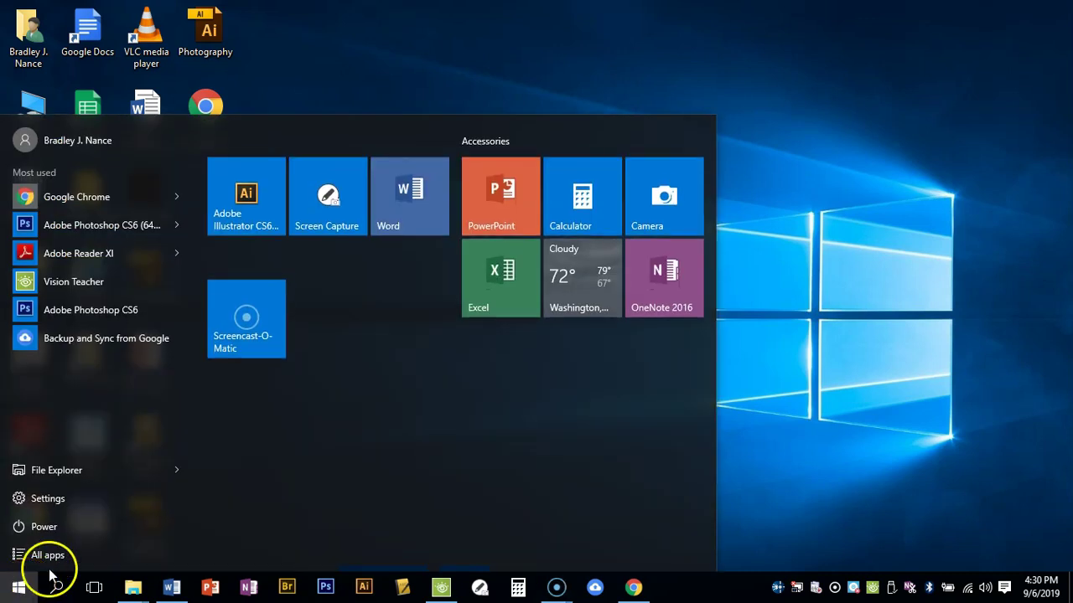
left_click(55, 556)
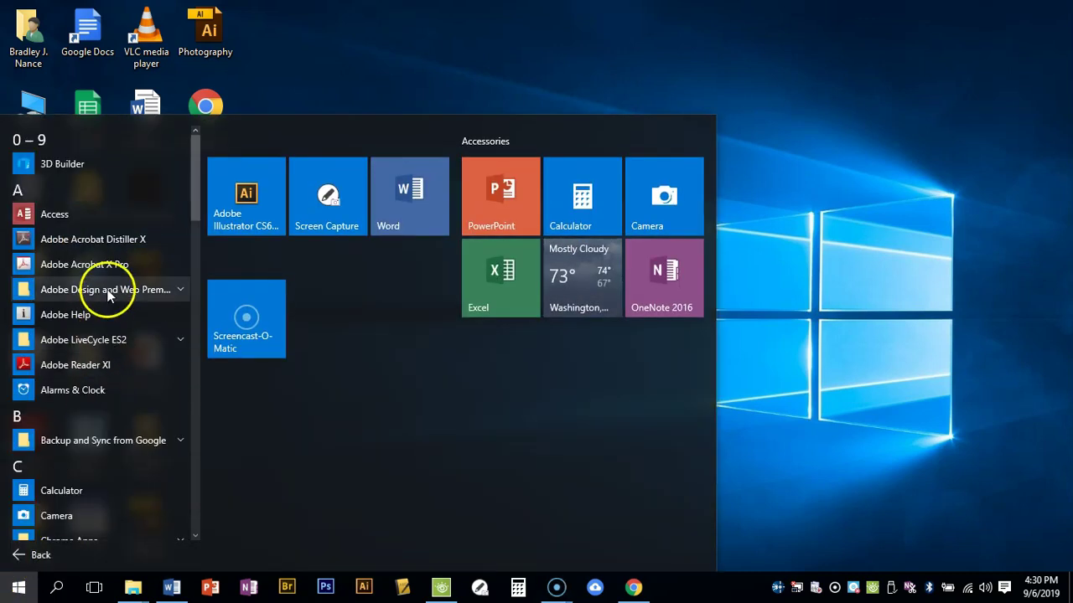
left_click(154, 290)
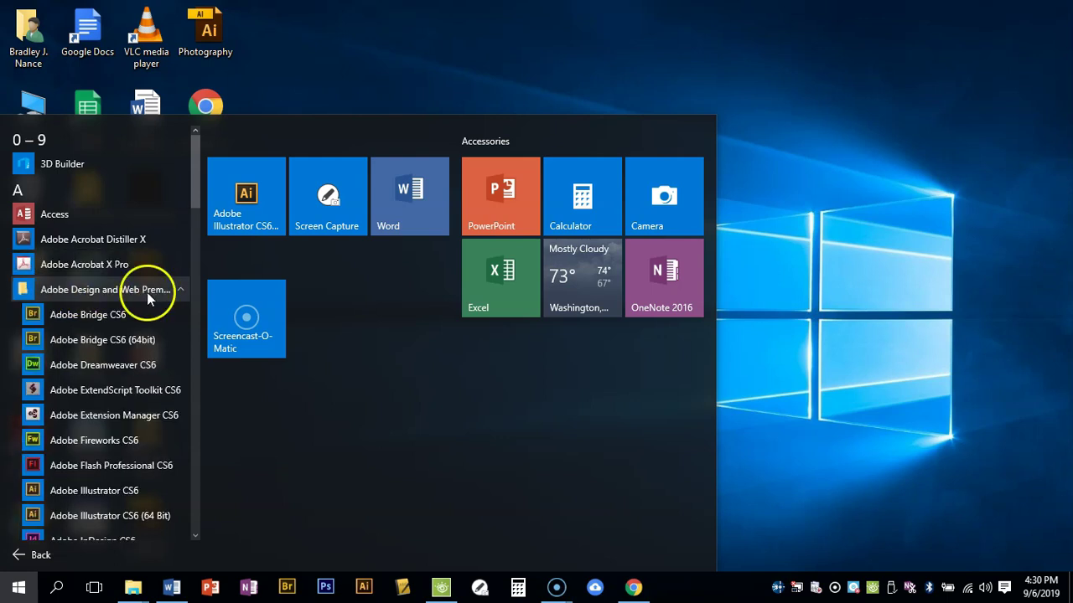
scroll(125, 350, "down", 3)
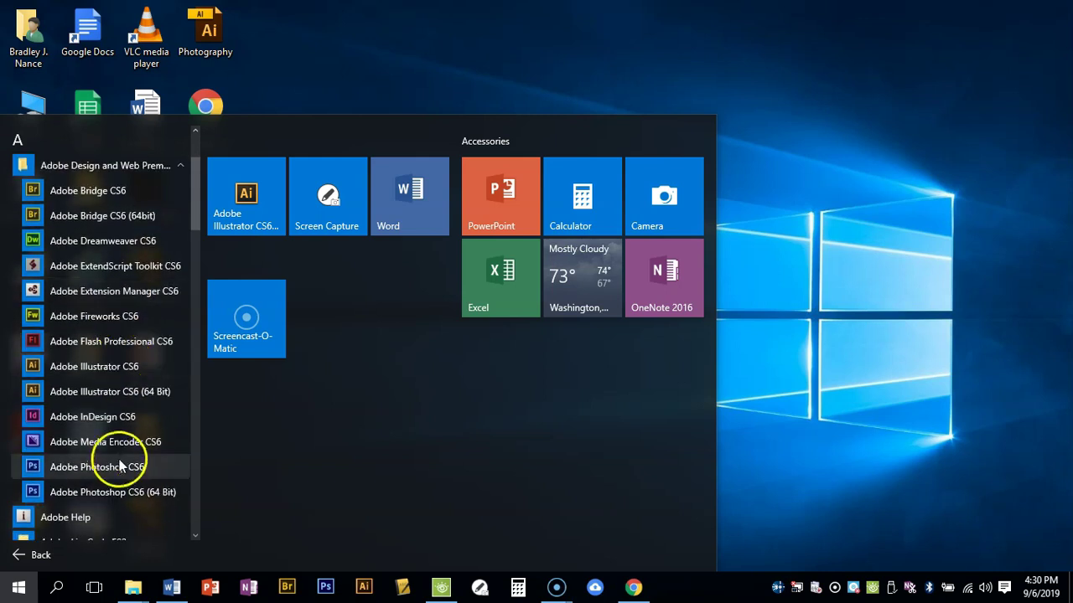
left_click(126, 467)
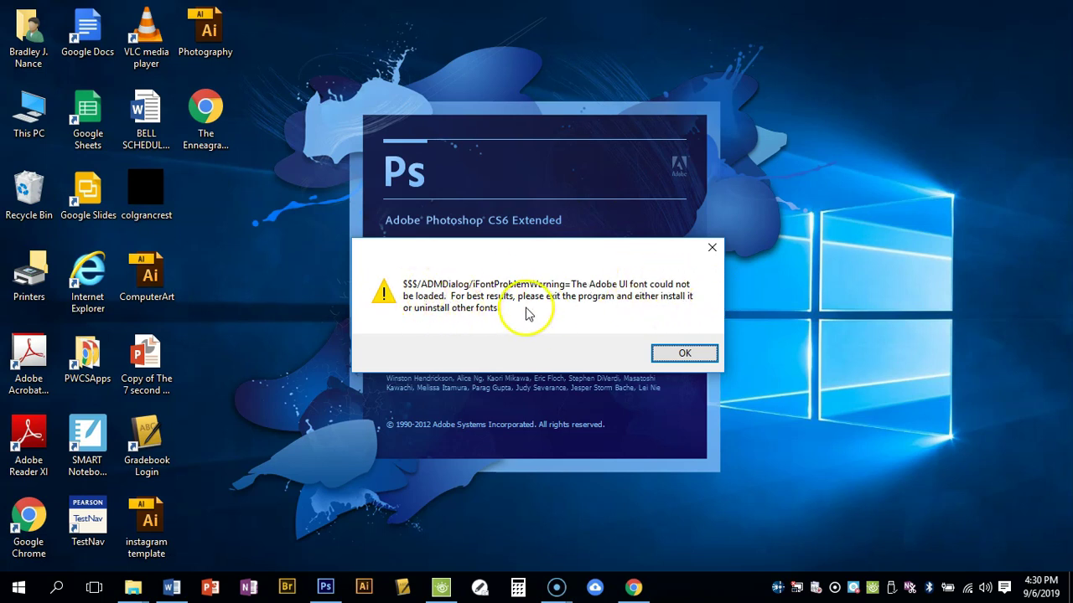
Dismiss the font warning and set up a new 7 × 5 inch, 300 pixels/inch CMYK Color document.
left_click(665, 357)
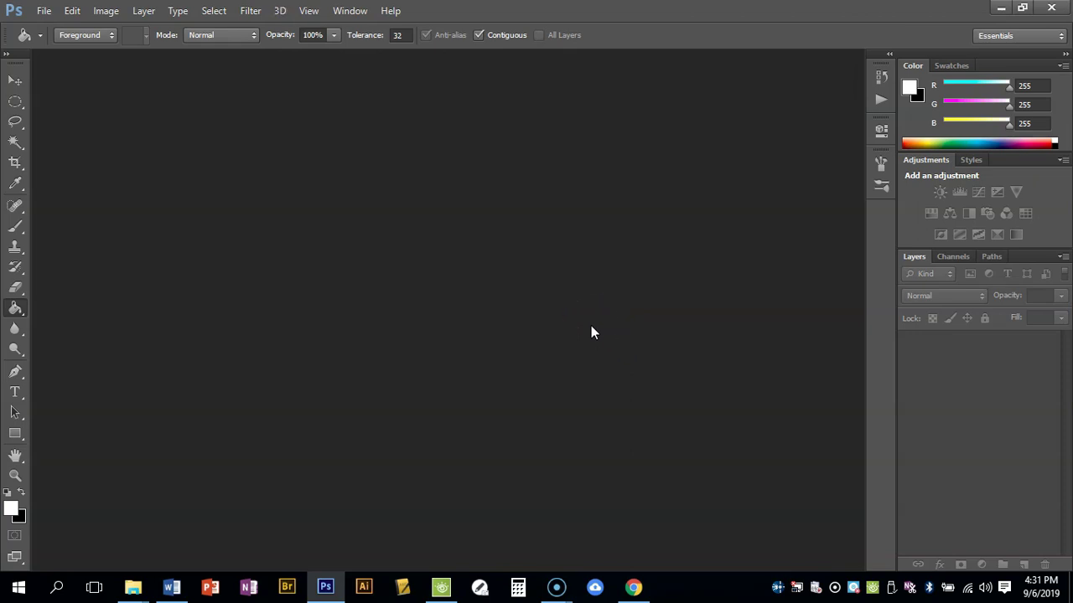
left_click(45, 13)
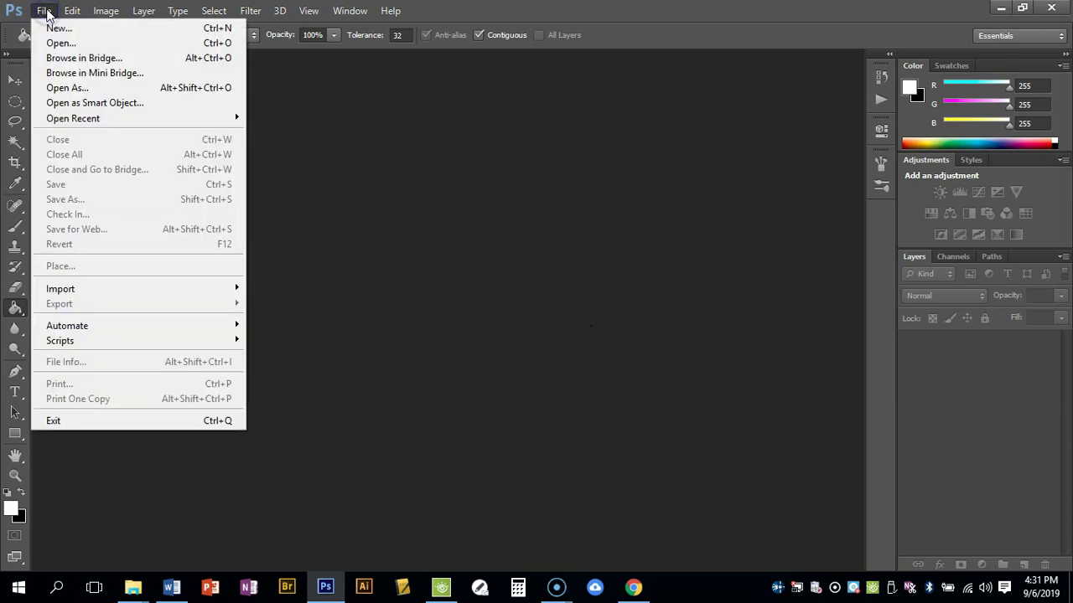
left_click(52, 27)
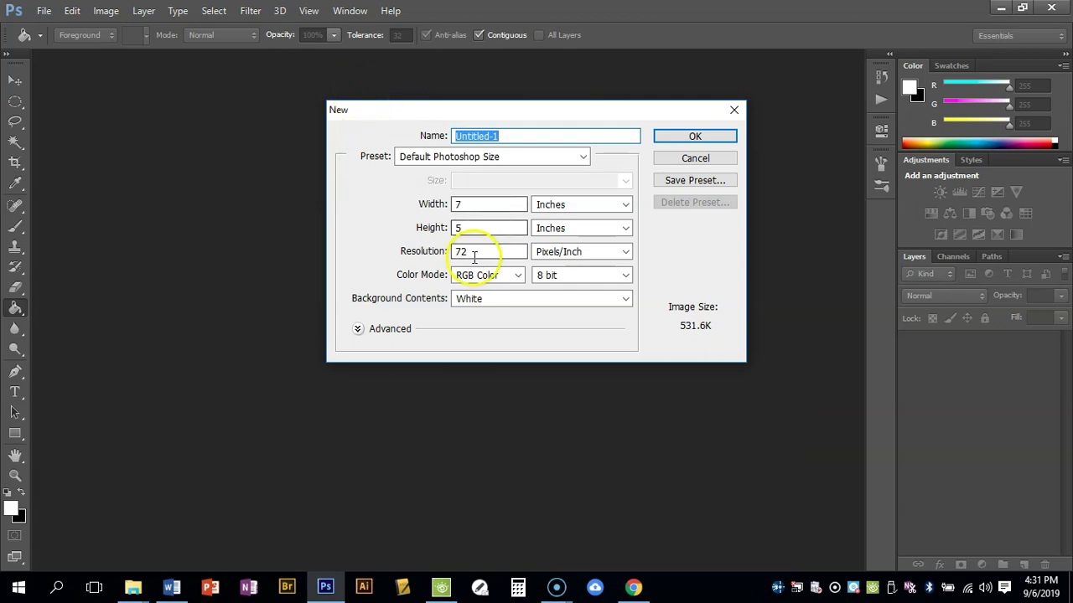
left_click_drag(471, 251, 453, 252)
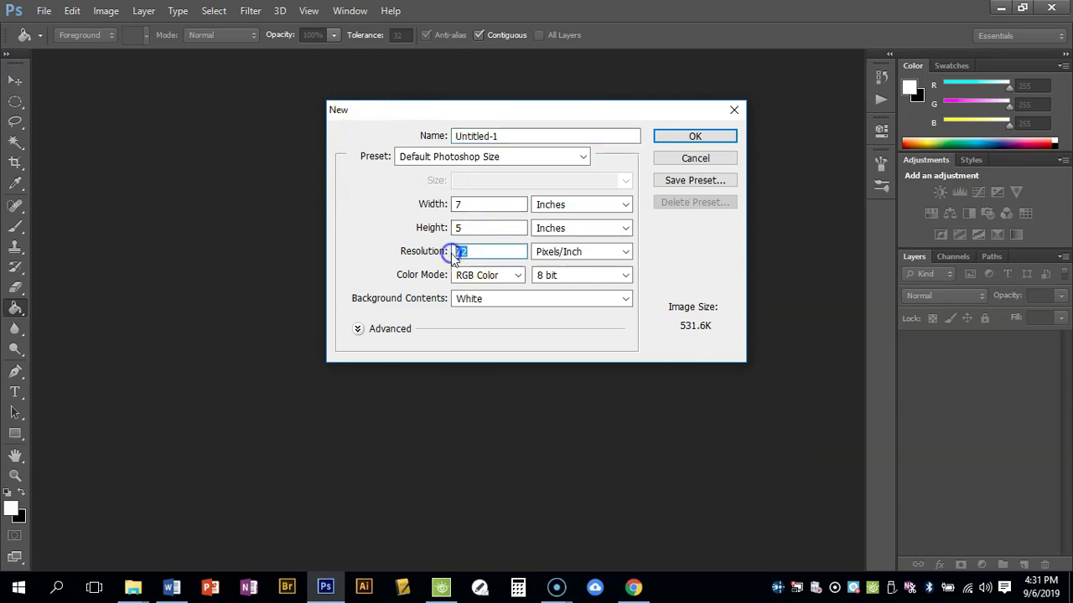
type("300")
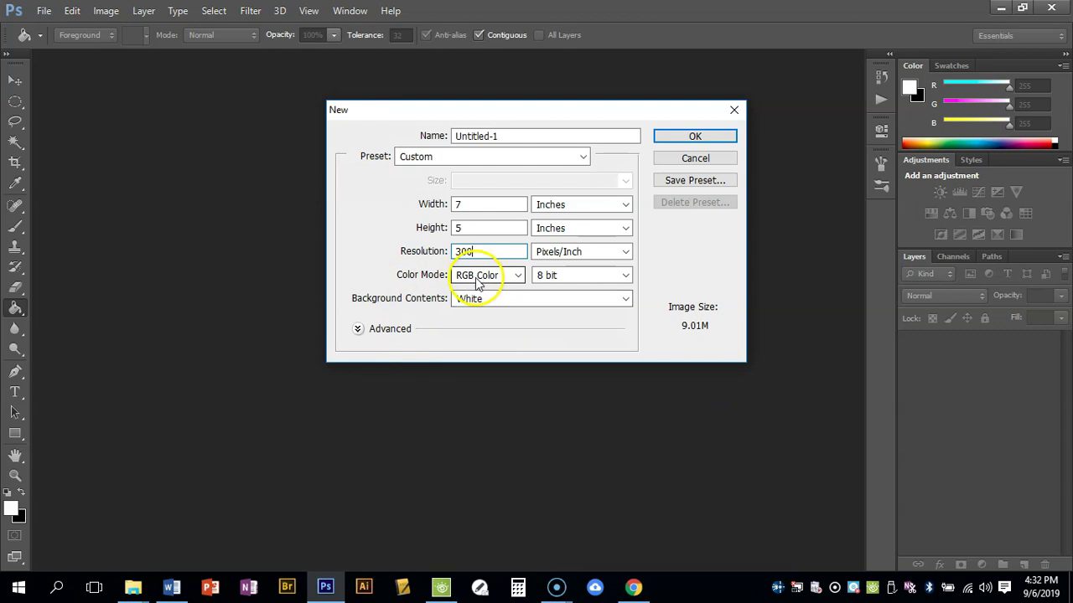
left_click(519, 277)
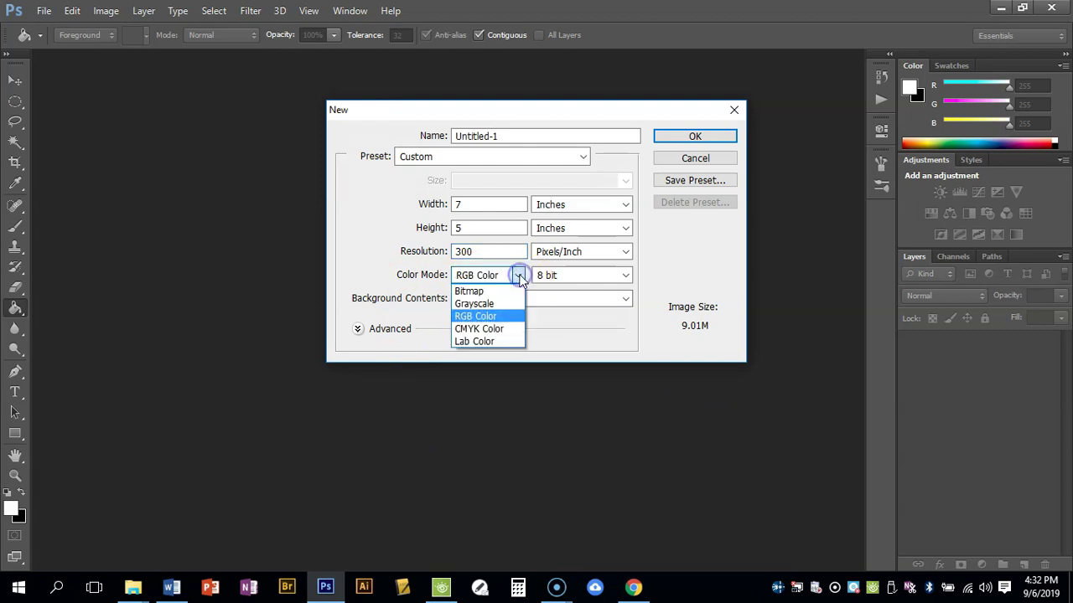
left_click(506, 328)
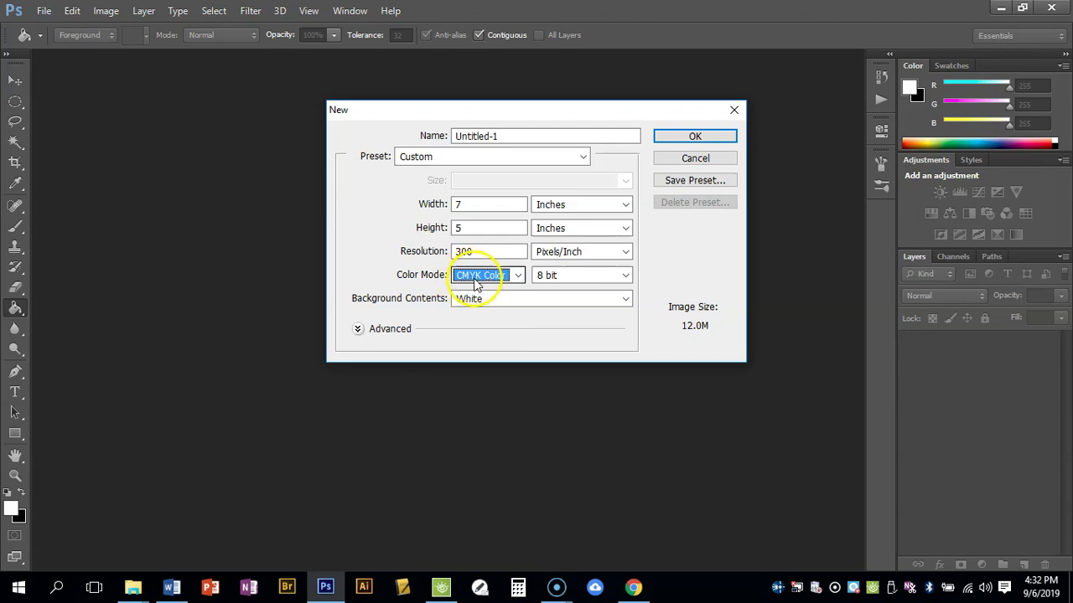
Create the Untitled-1 document, then browse the Open dialog and cancel without opening anything.
left_click(709, 136)
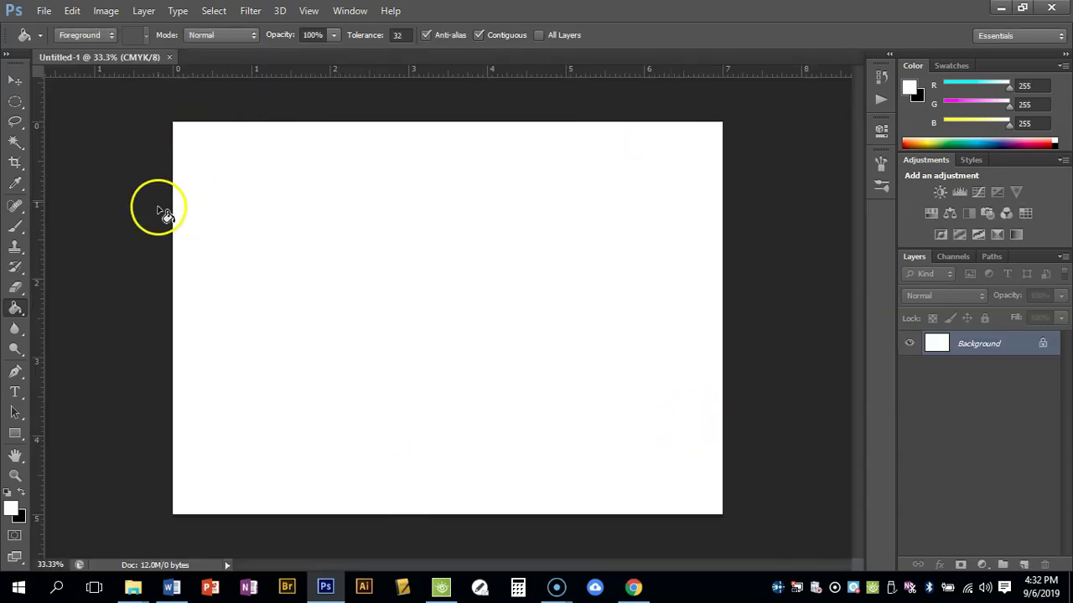
left_click(43, 10)
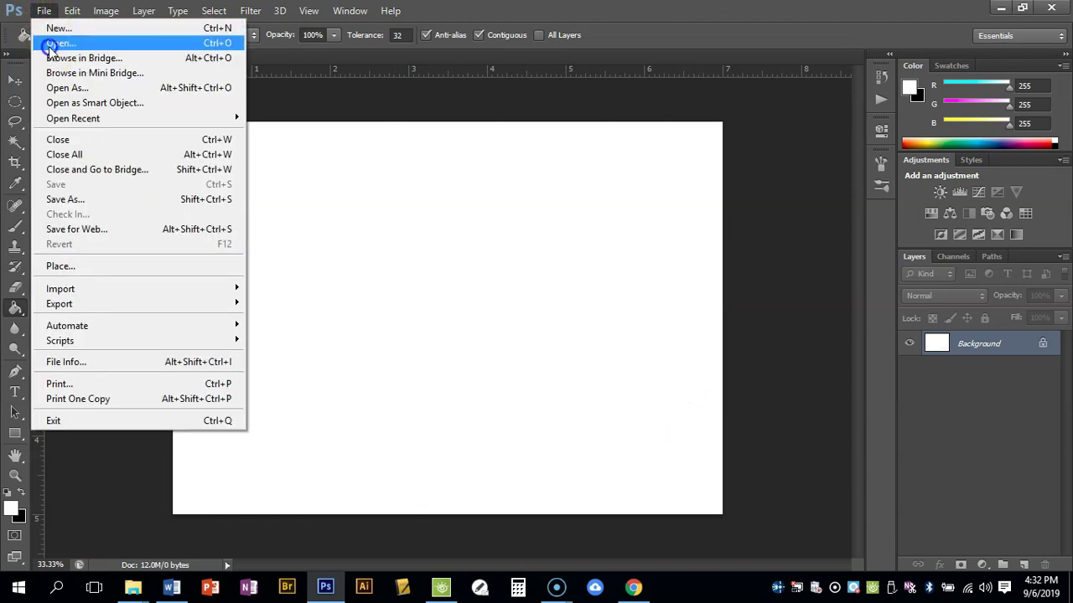
left_click(50, 43)
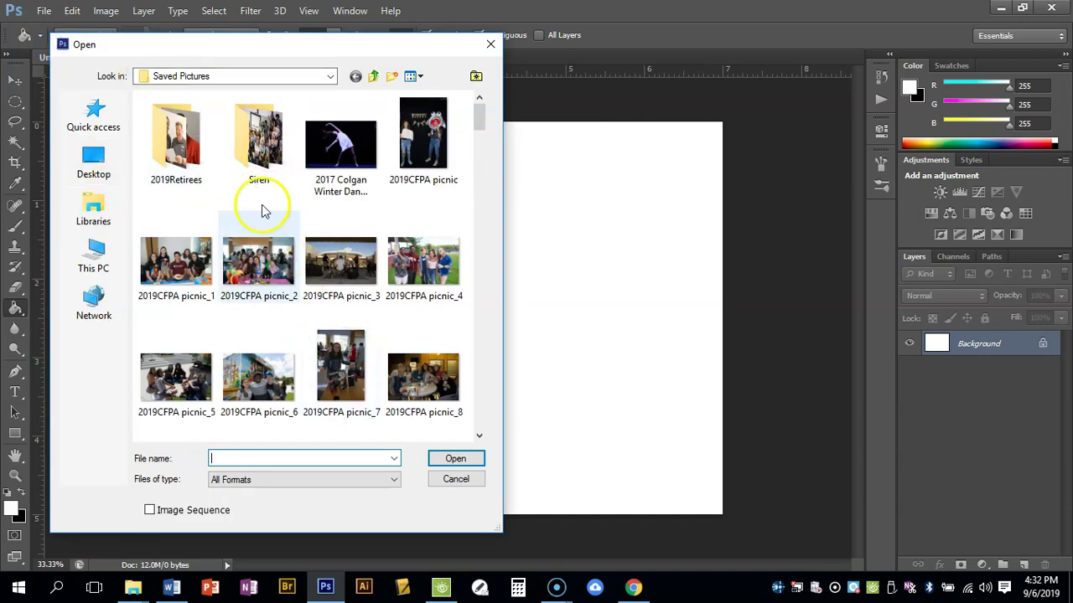
scroll(321, 201, "down", 5)
scroll(321, 201, "down", 2)
scroll(319, 204, "up", 8)
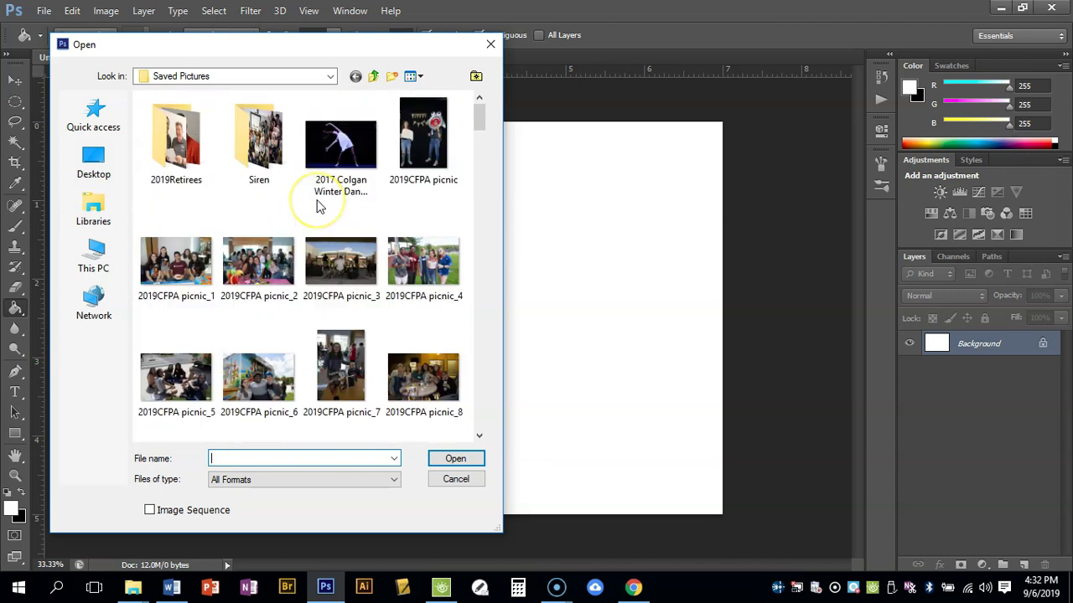
left_click(456, 479)
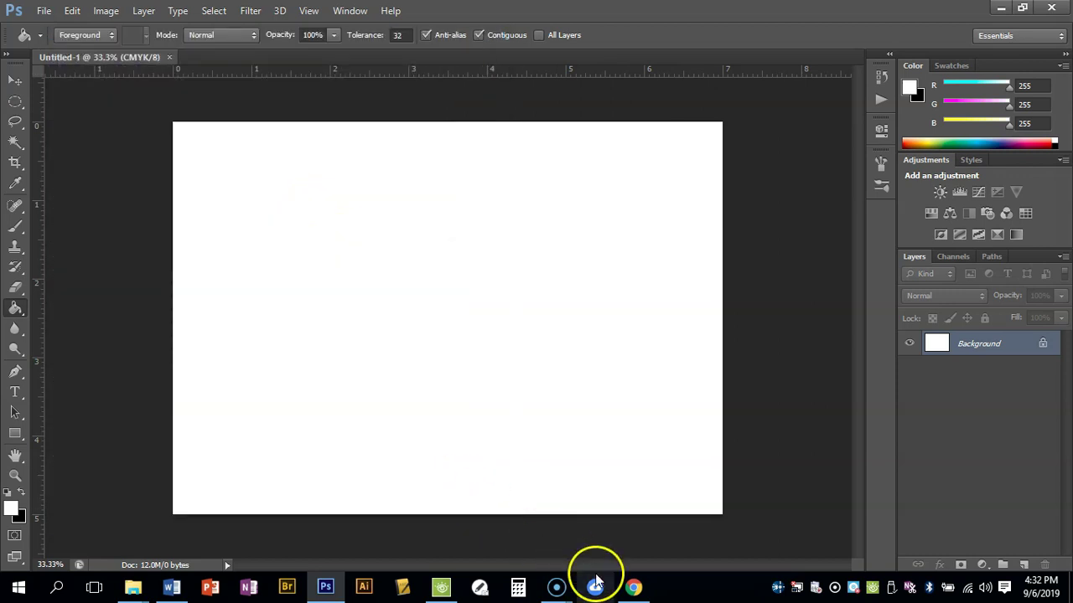
Switch to Chrome to view the turned-in image 20180913_080117.jpg in Google Classroom.
left_click(632, 589)
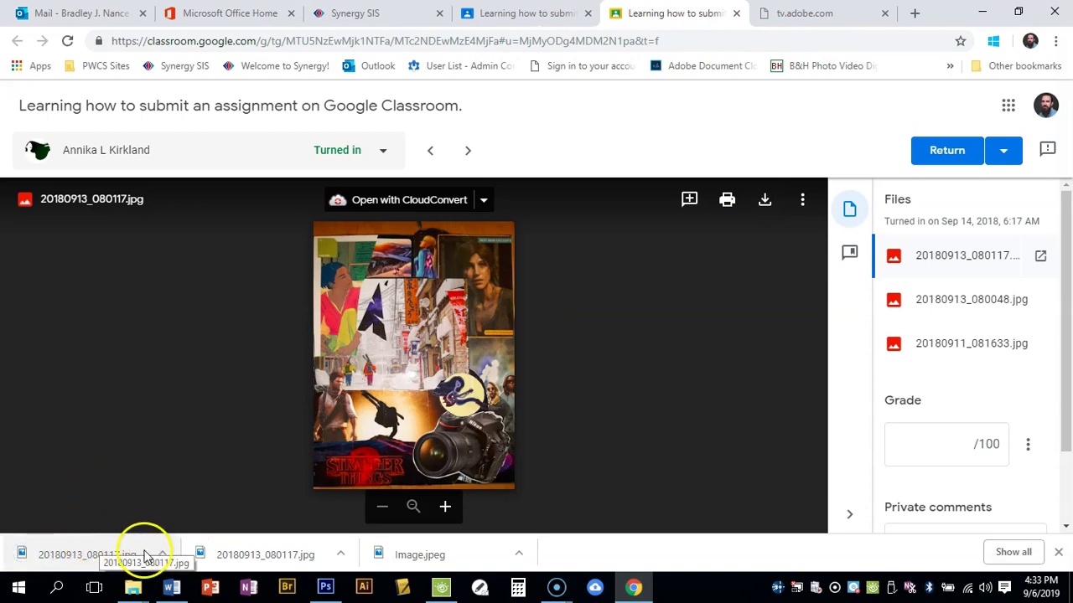
Back in Photoshop, browse the Downloads folder sorted by date in the Open dialog, then cancel.
left_click(326, 586)
left_click(44, 11)
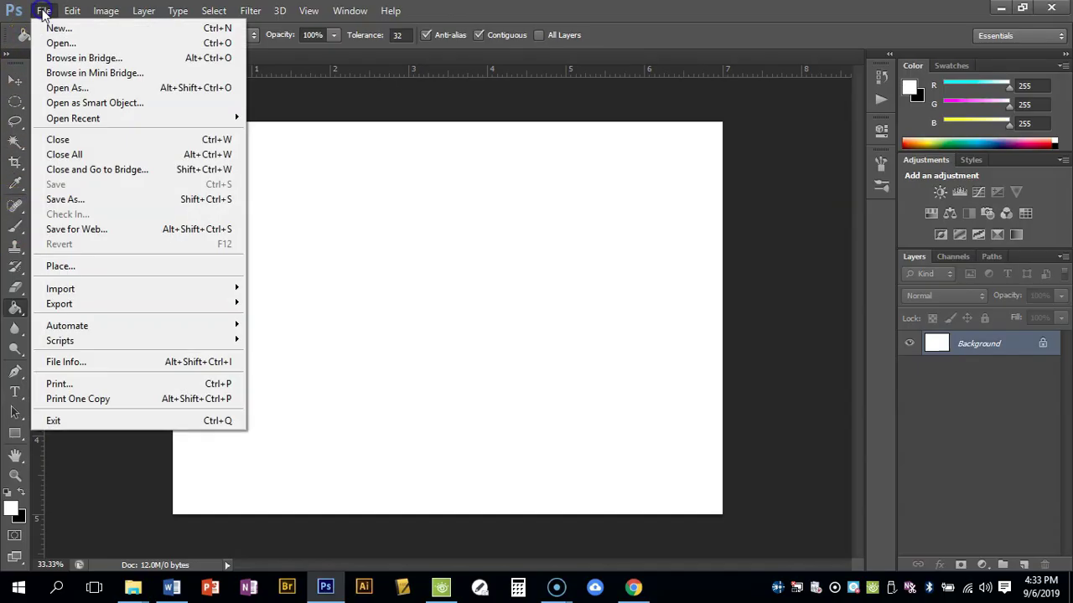
left_click(55, 43)
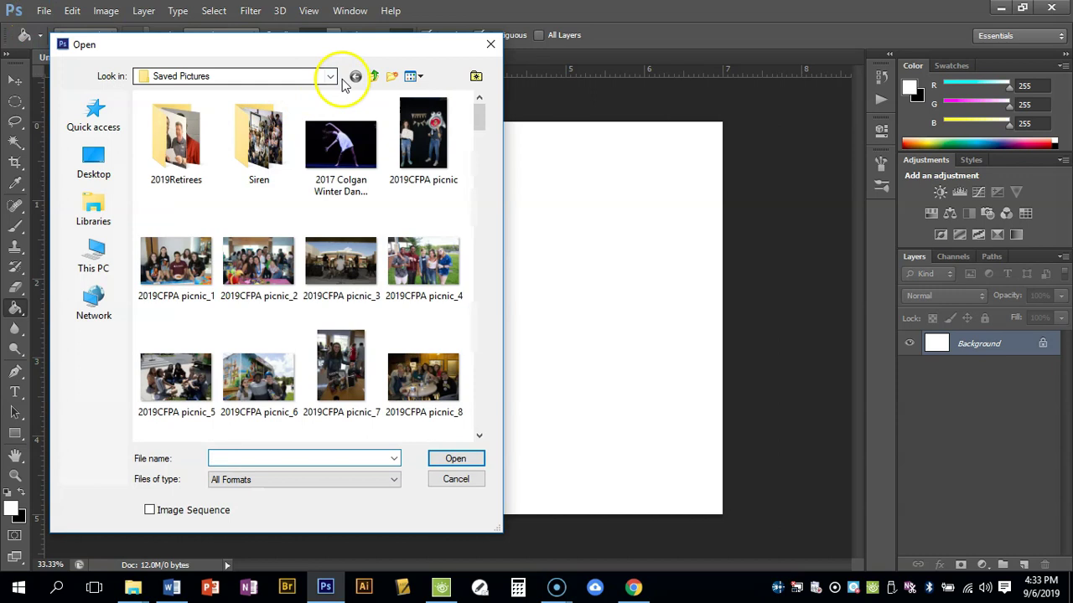
left_click(331, 76)
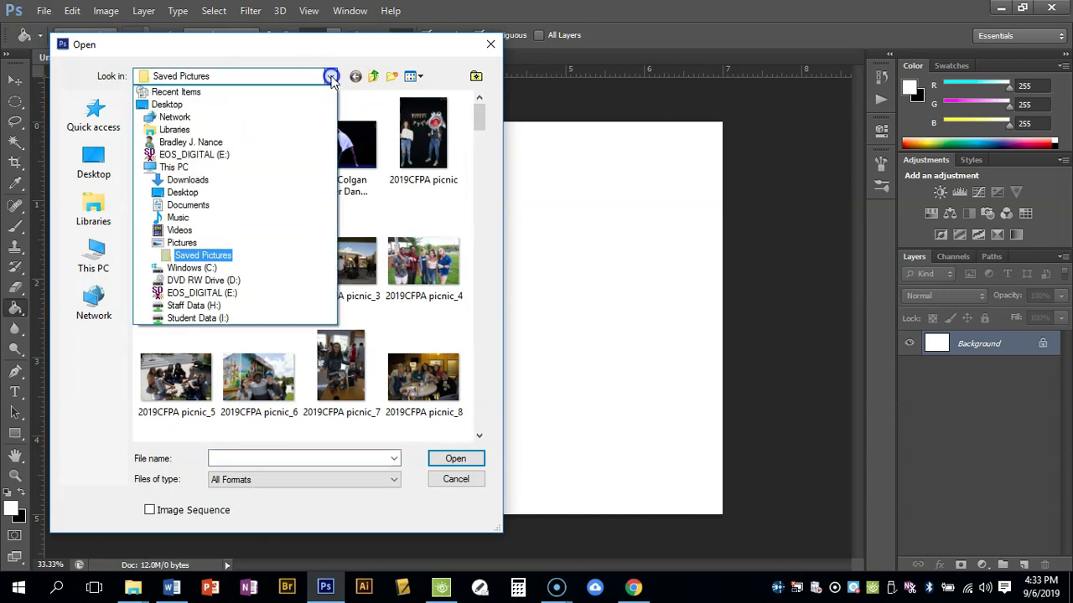
left_click(187, 179)
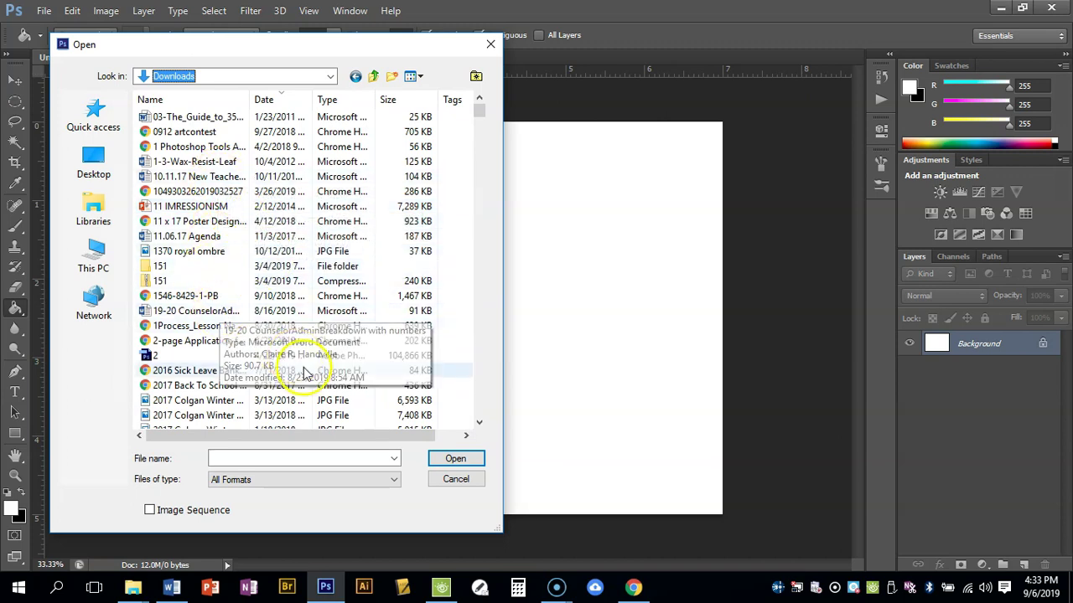
left_click(283, 100)
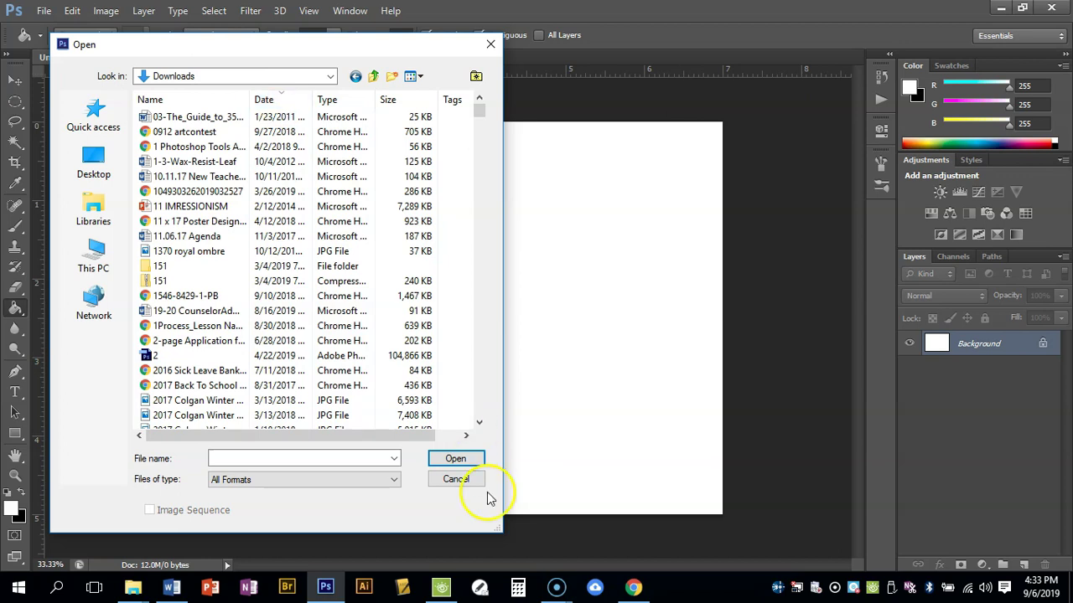
left_click(459, 479)
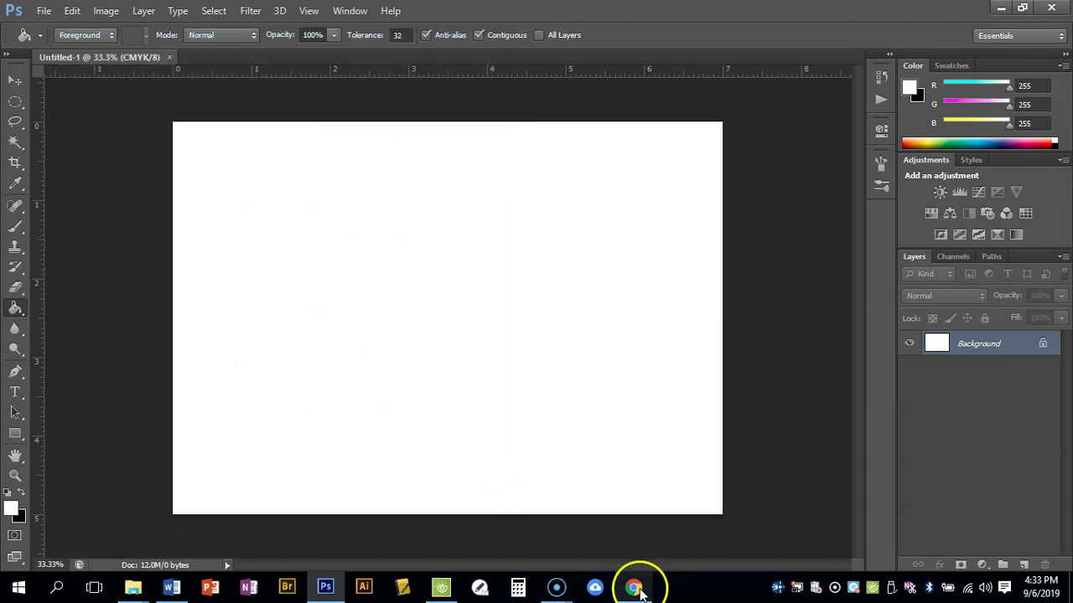
Open 20180913_080117.jpg from its Downloads folder with Adobe Photoshop CS6.
left_click(635, 586)
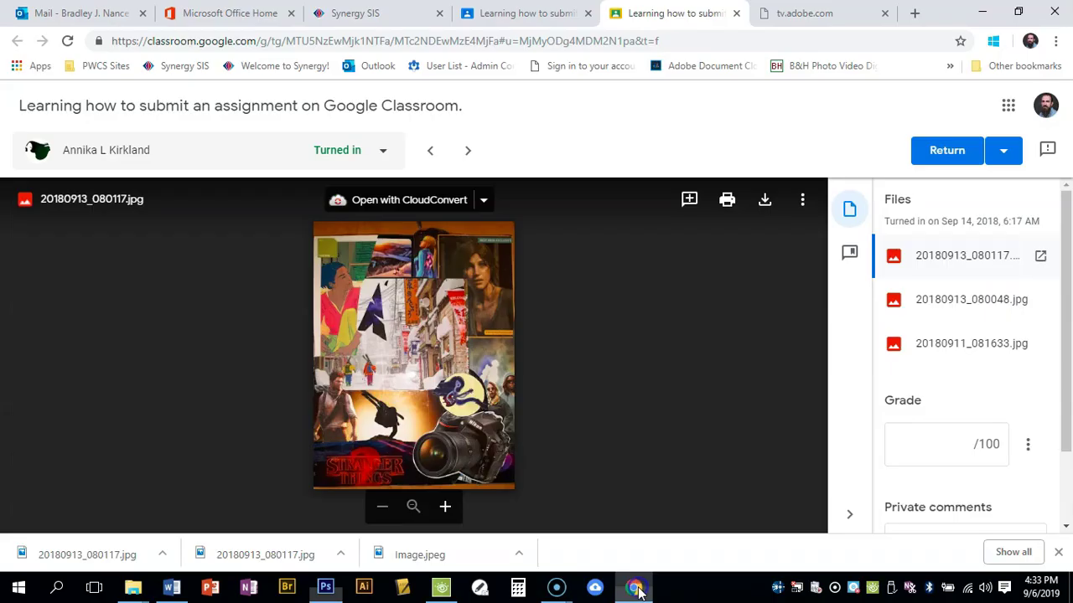
left_click(163, 556)
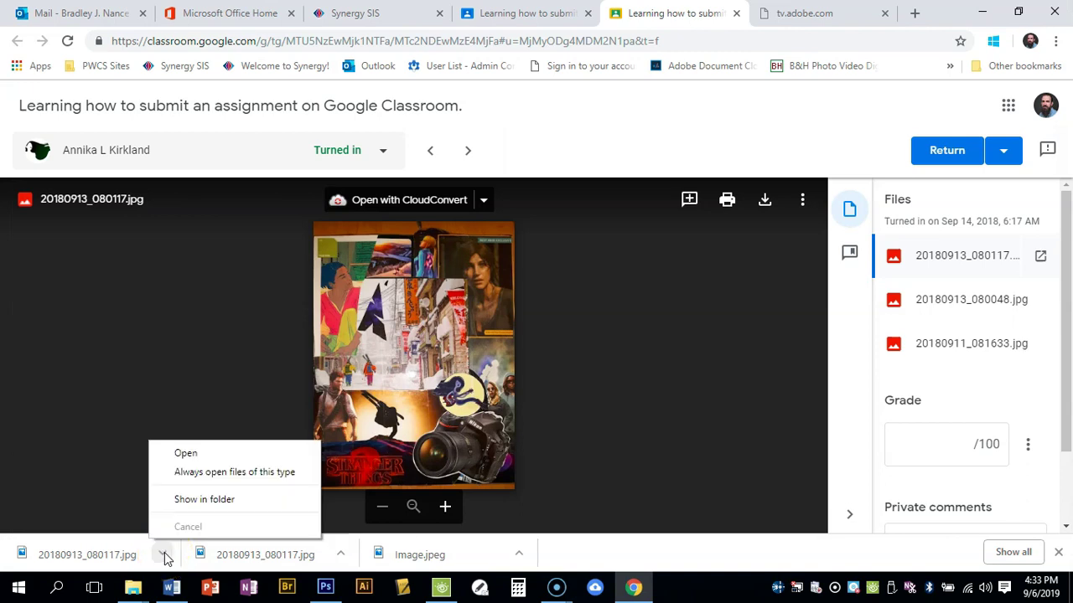
left_click(198, 500)
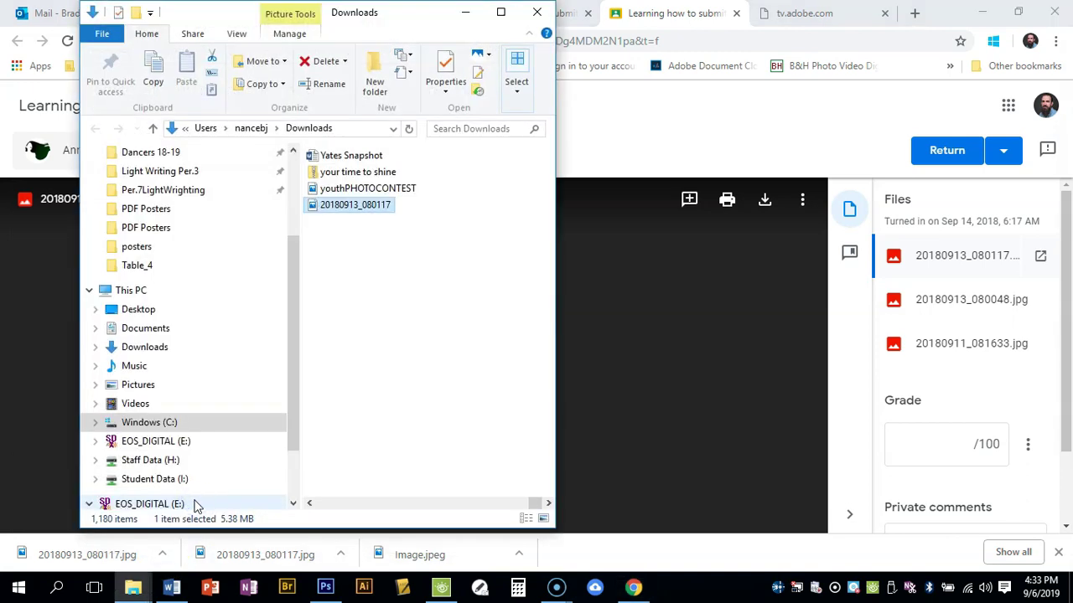
right_click(364, 207)
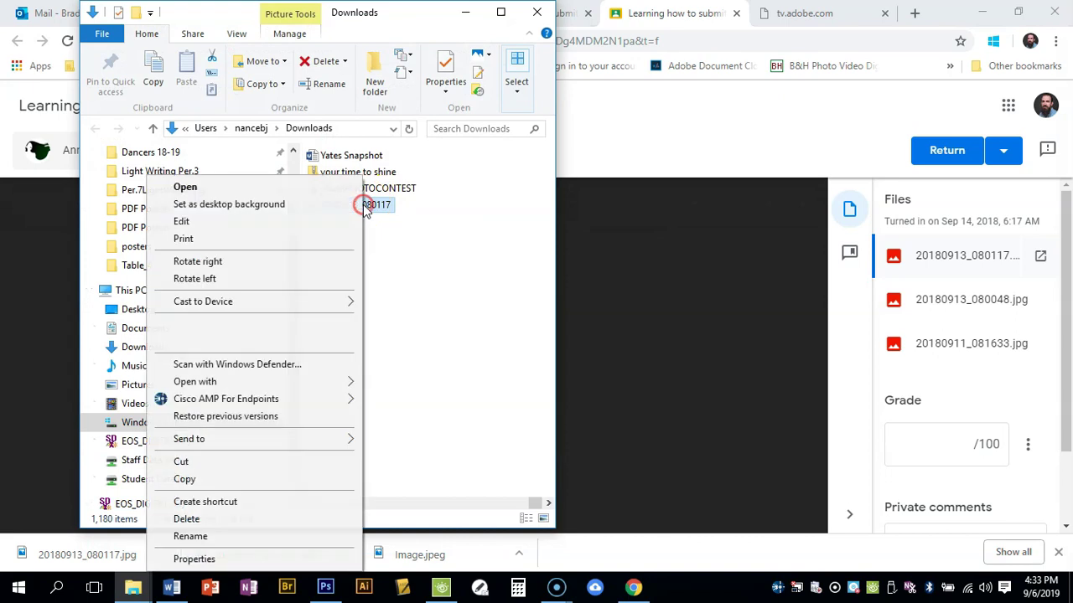
left_click(265, 382)
left_click(423, 417)
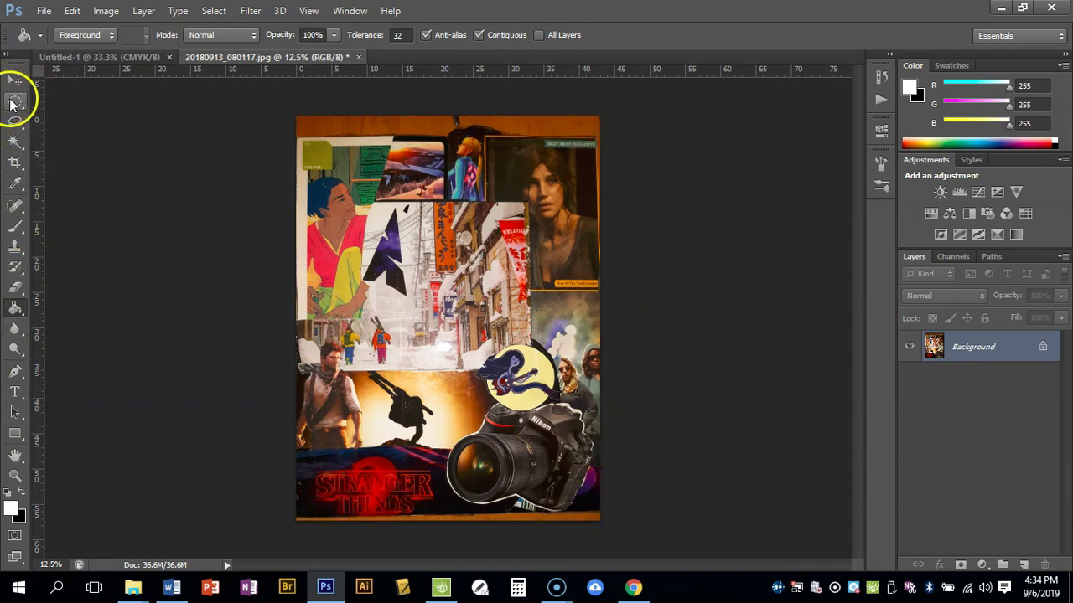
With the Crop tool, pull the crop frame down from the top edge and top-left corner.
left_click(15, 162)
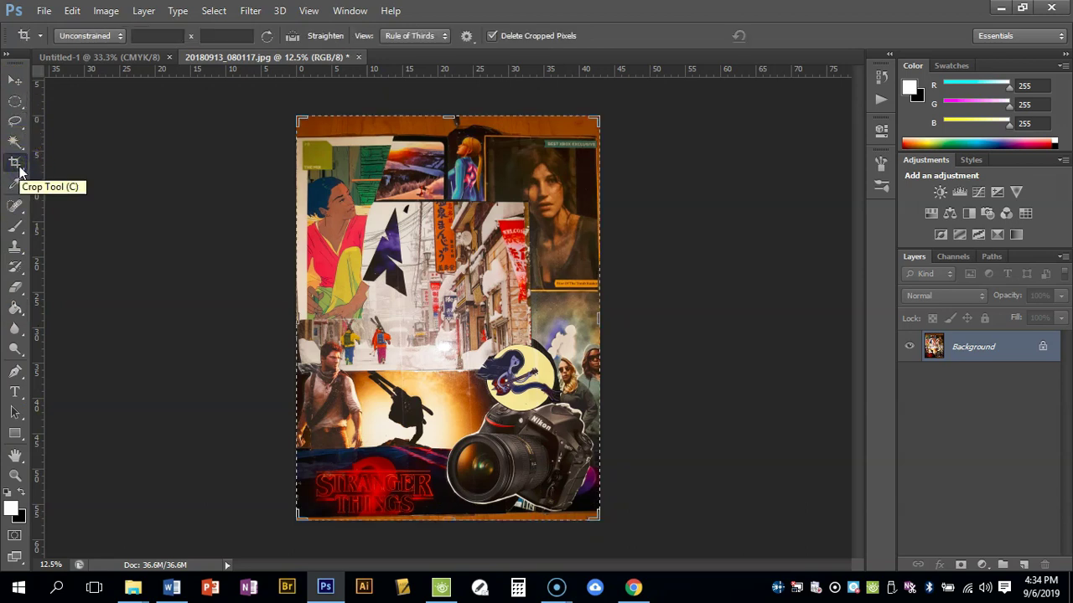
left_click_drag(451, 116, 451, 126)
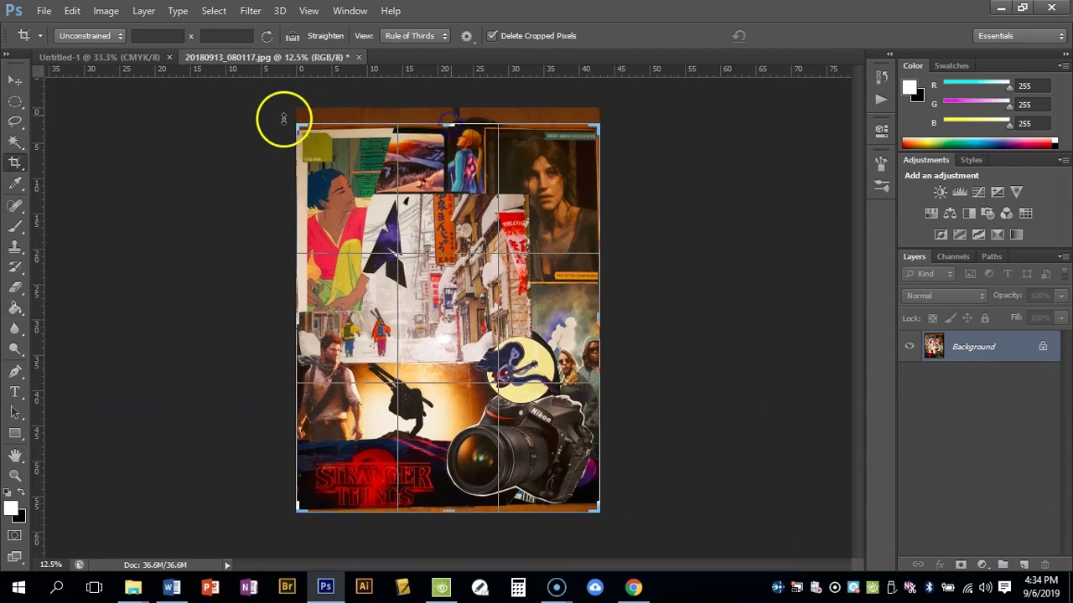
mouse_move(303, 127)
left_mouse_down()
mouse_move(291, 122)
mouse_move(299, 129)
left_mouse_up()
left_click_drag(448, 124, 448, 125)
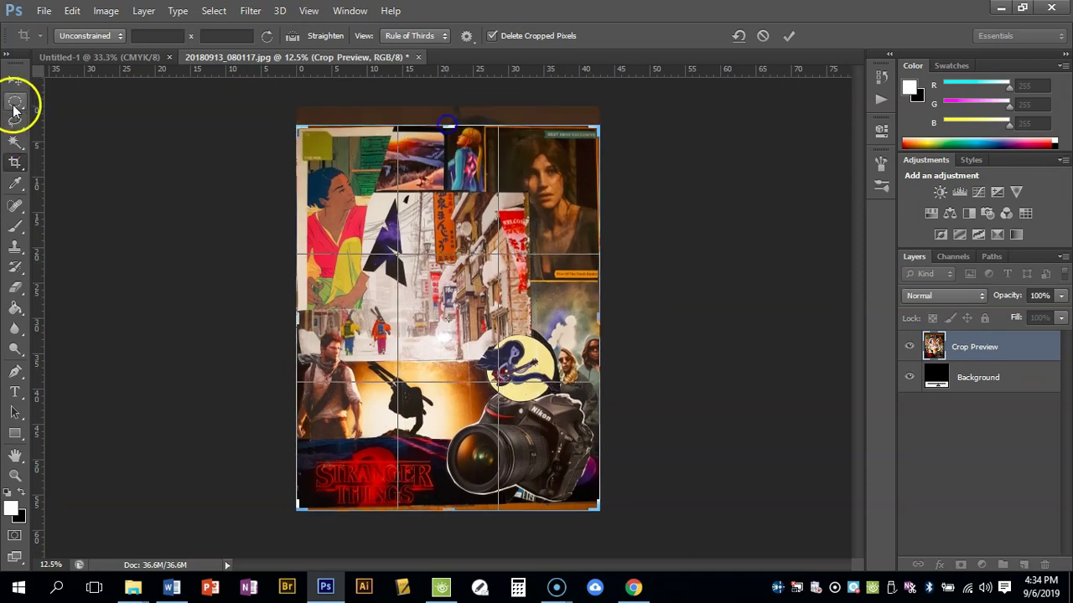
left_click(123, 36)
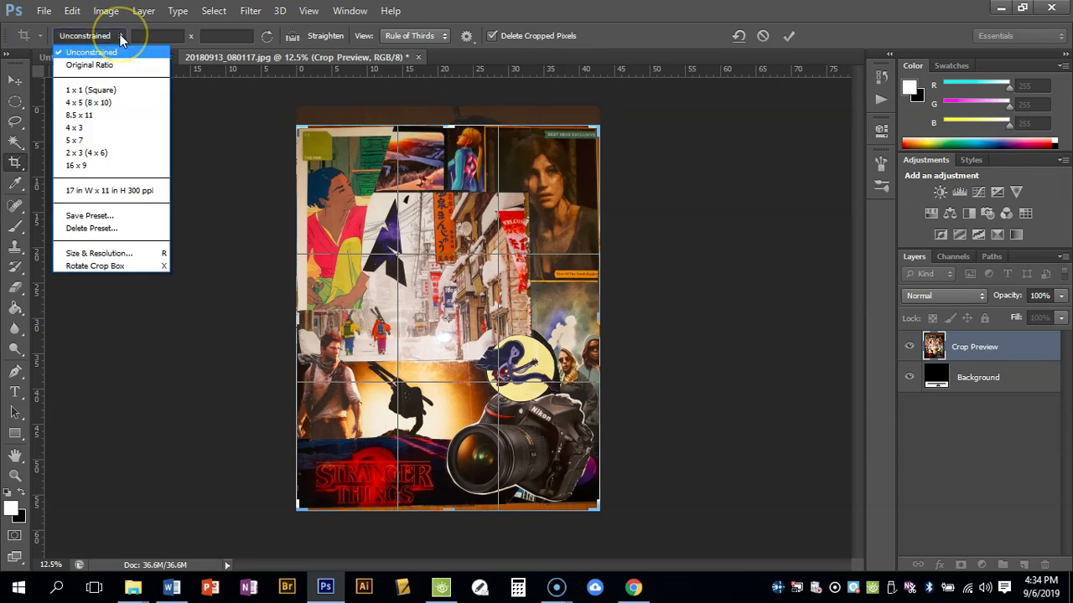
left_click(122, 103)
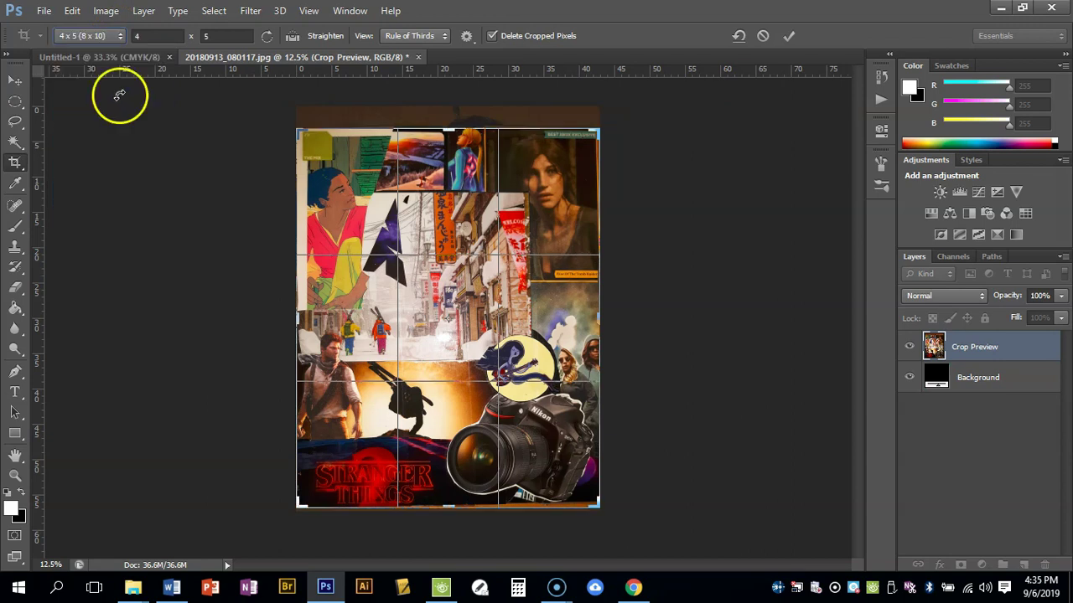
left_click(121, 36)
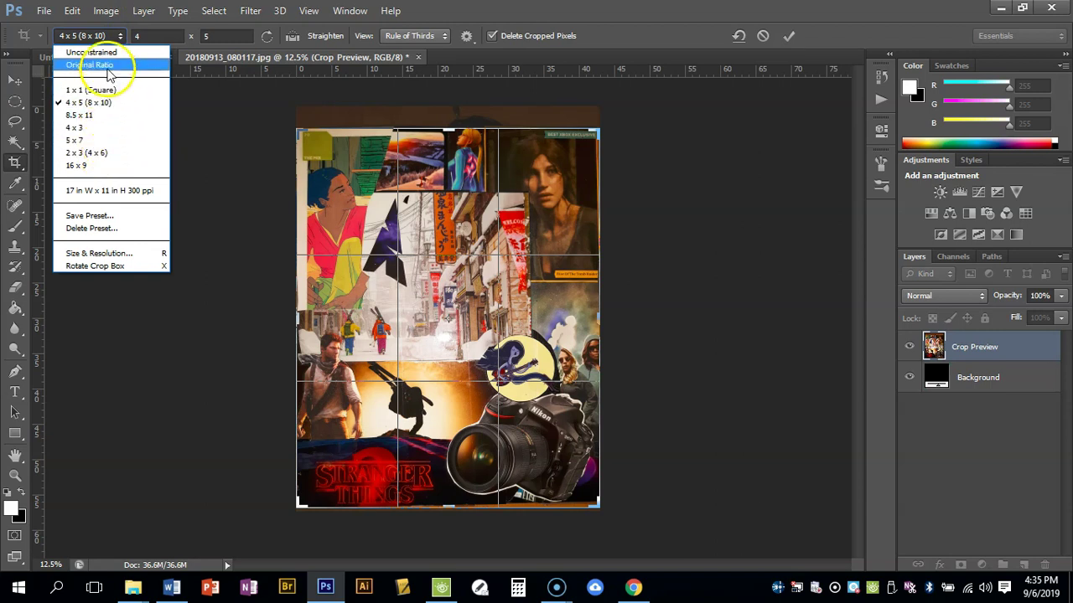
left_click(92, 52)
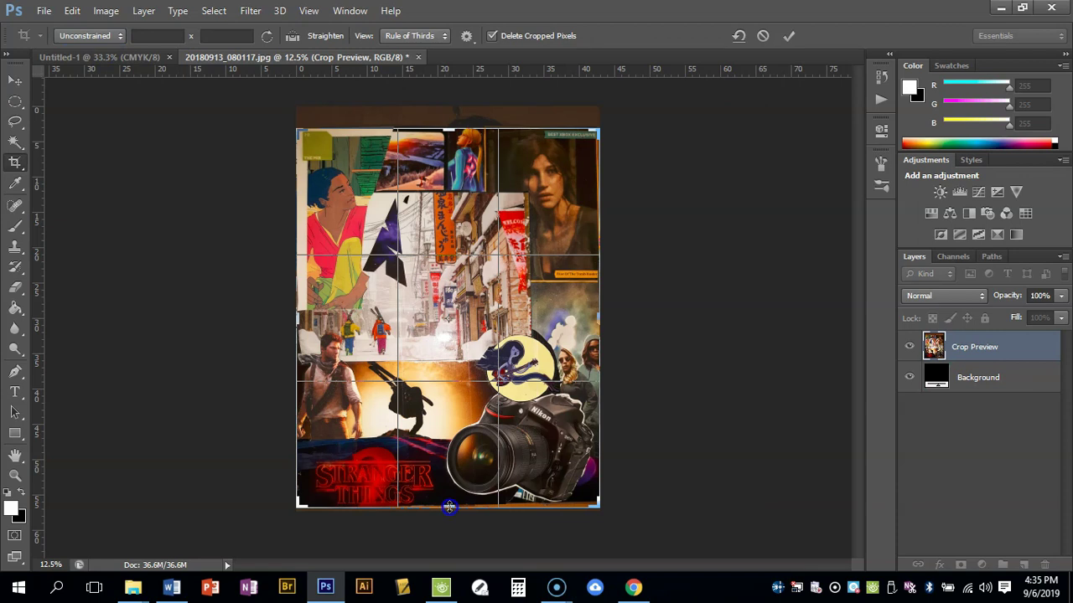
Raise the crop's bottom edge, commit the crop, then check Untitled-1 and return to the photo.
left_click_drag(449, 506, 449, 503)
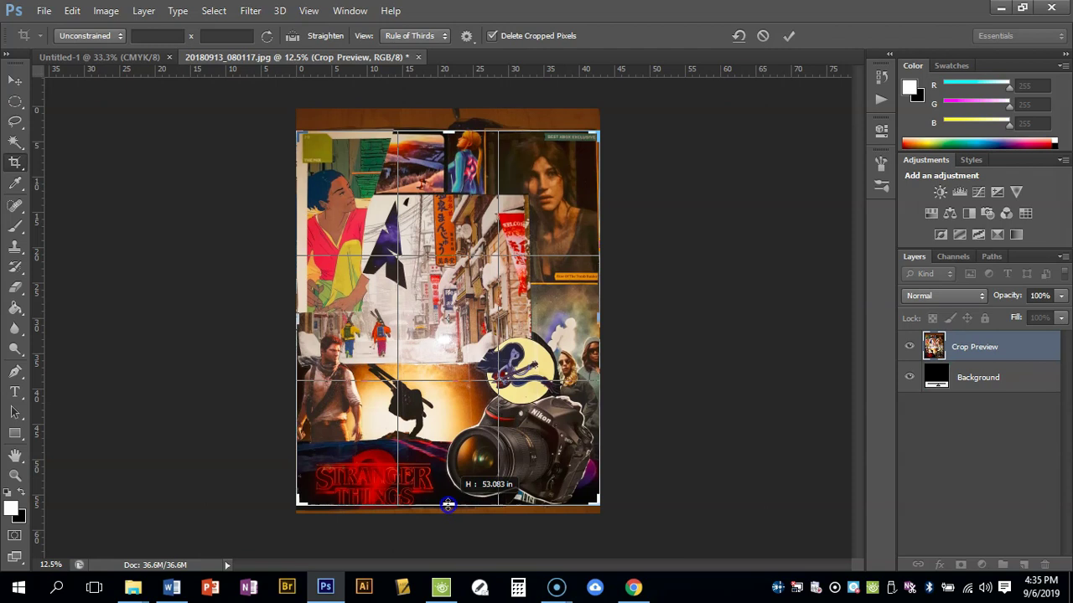
left_click_drag(448, 503, 448, 504)
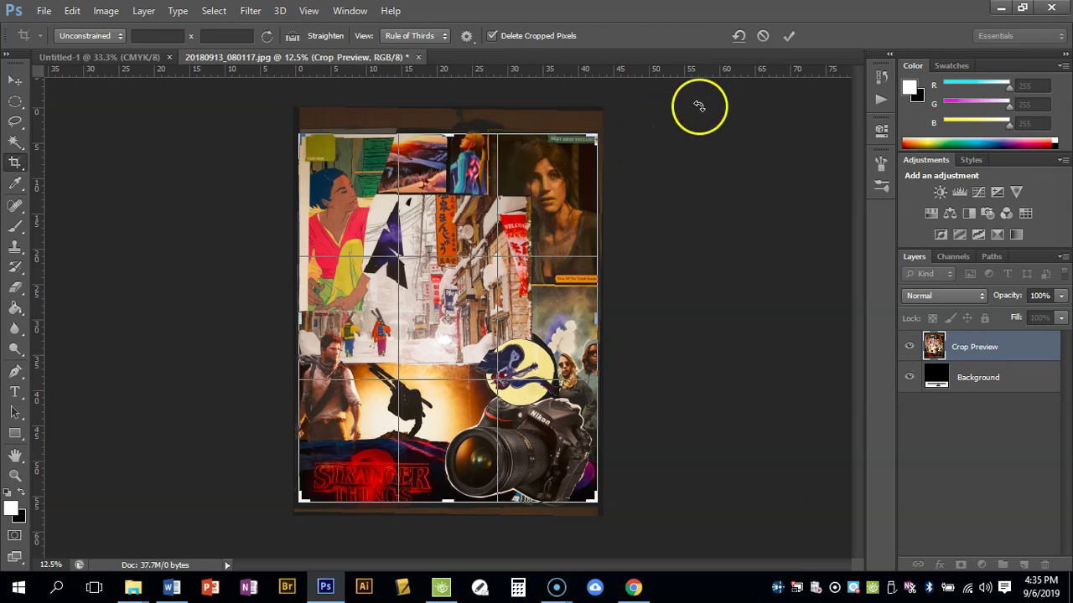
left_click(787, 37)
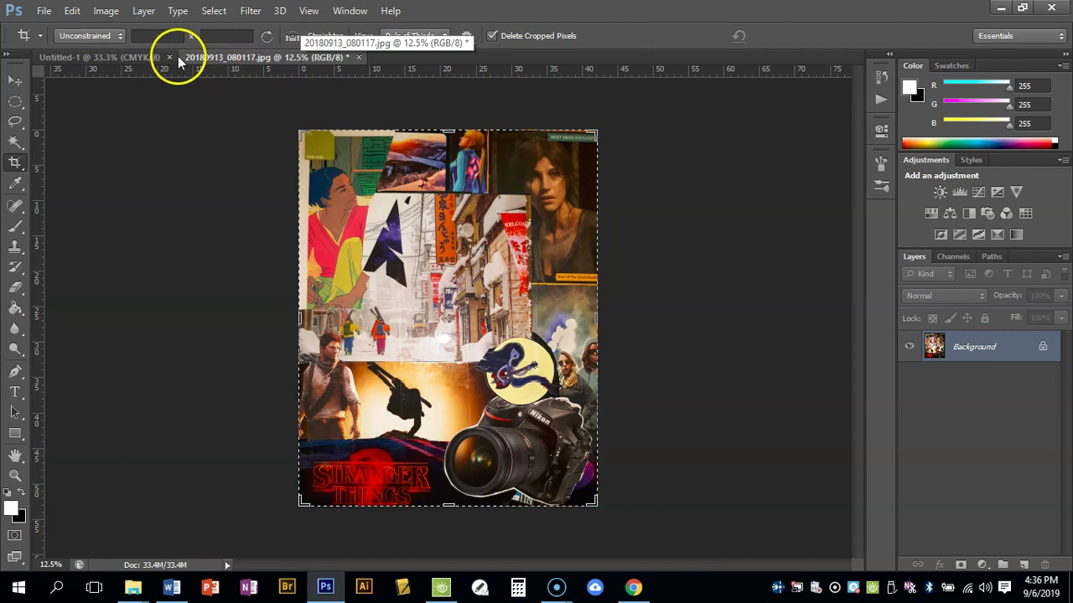
left_click(98, 57)
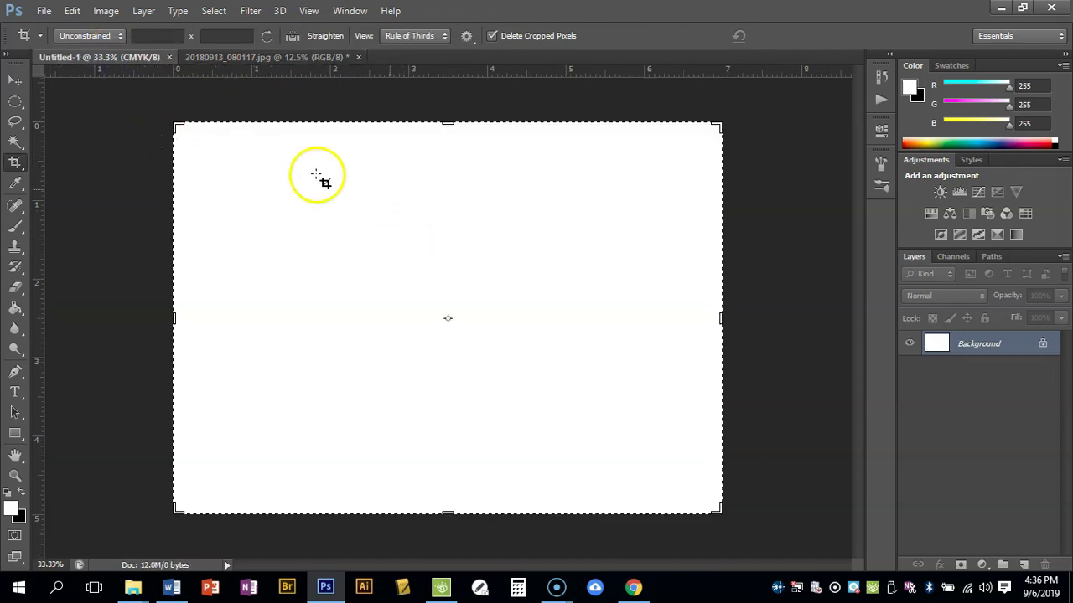
left_click(274, 56)
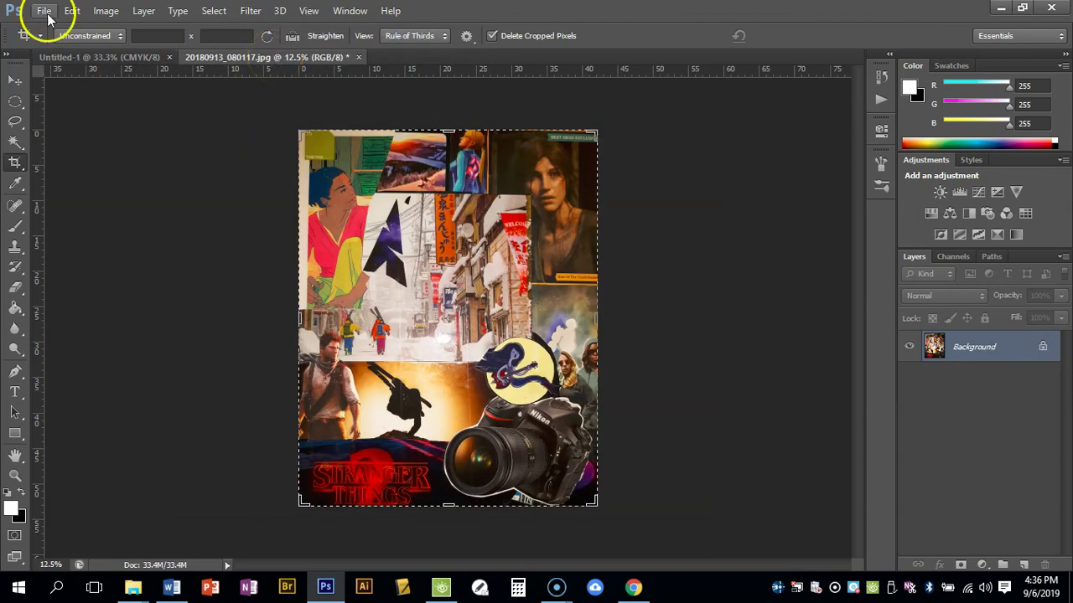
Begin Save As for the cropped collage, entering a new cropped-image file name.
left_click(44, 11)
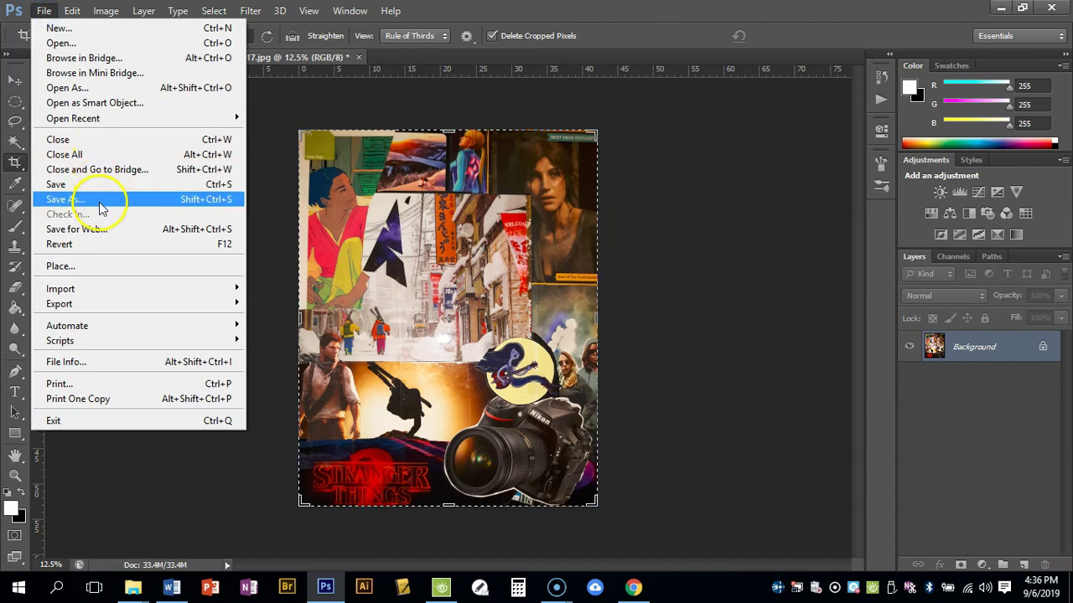
left_click(99, 201)
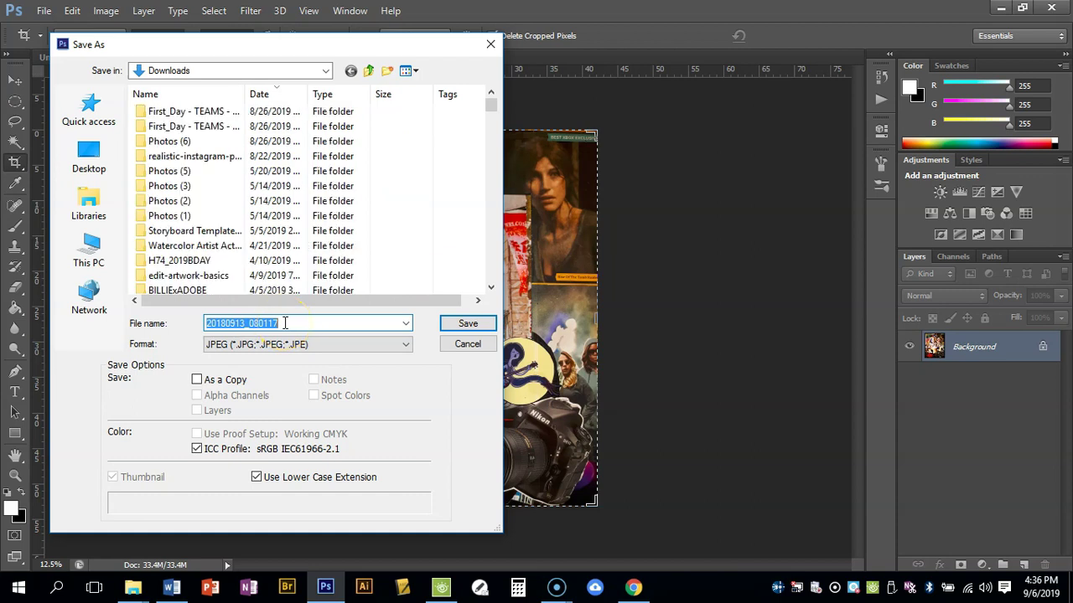
type("NanceCroppedImage")
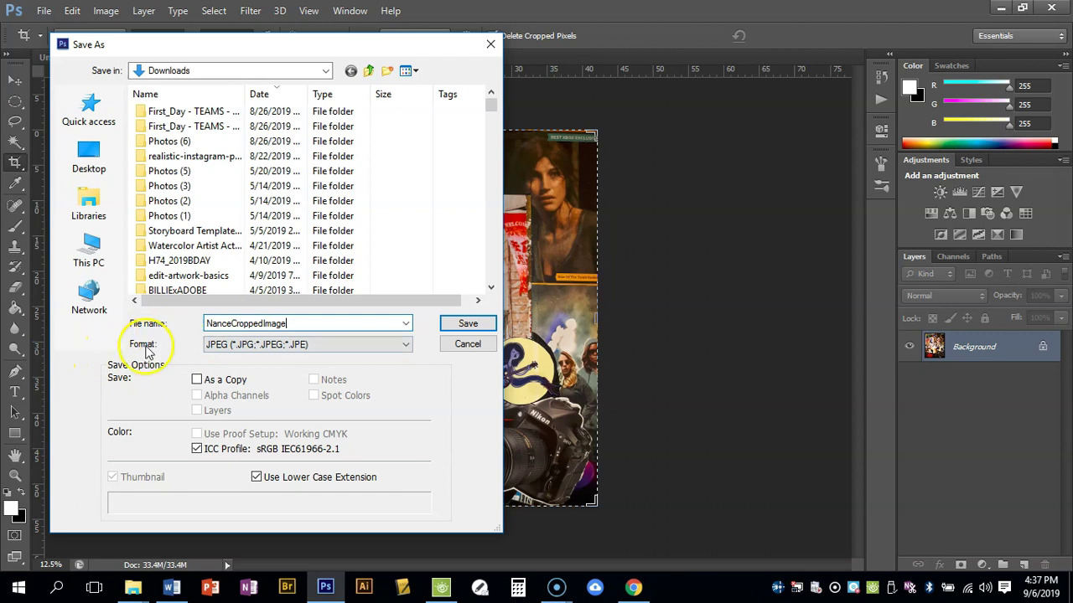
key("Tab")
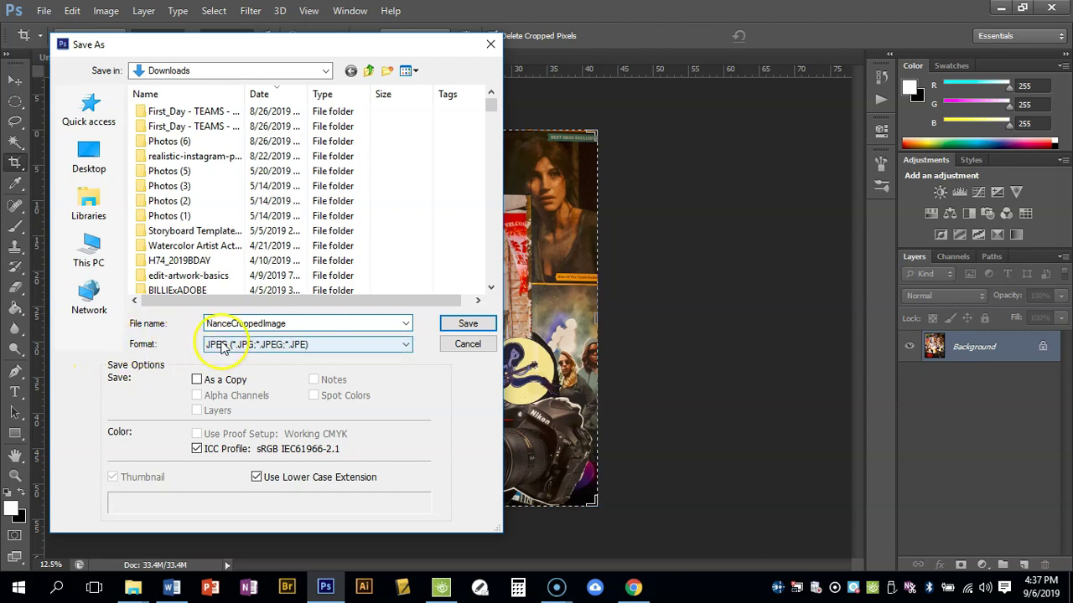
left_click(408, 348)
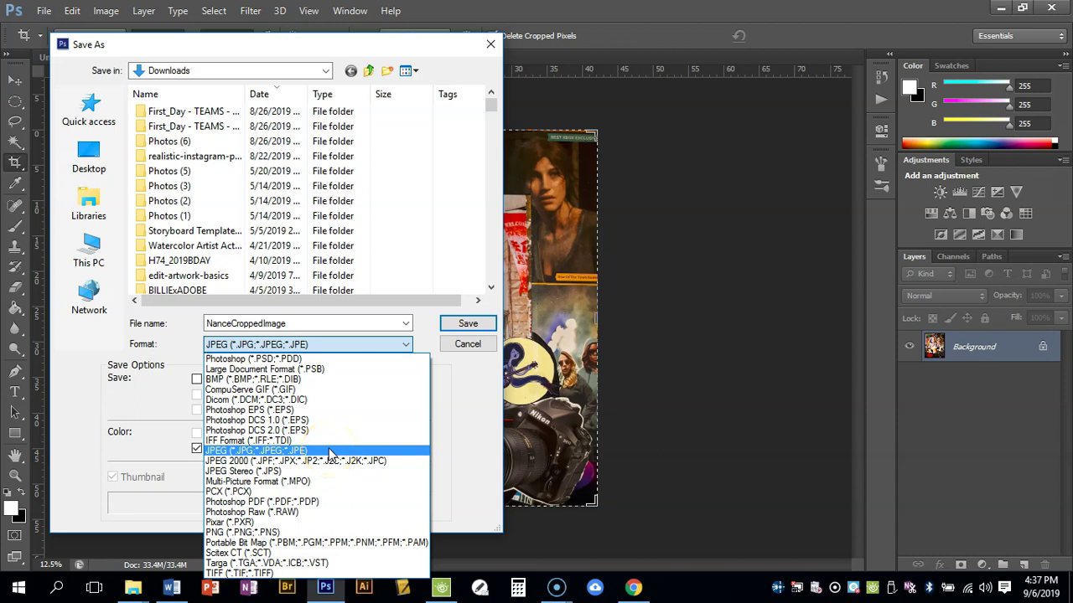
Choose Photoshop (*.PSD;*.PDD) as the save format, giving the file a .psd extension.
left_click(329, 451)
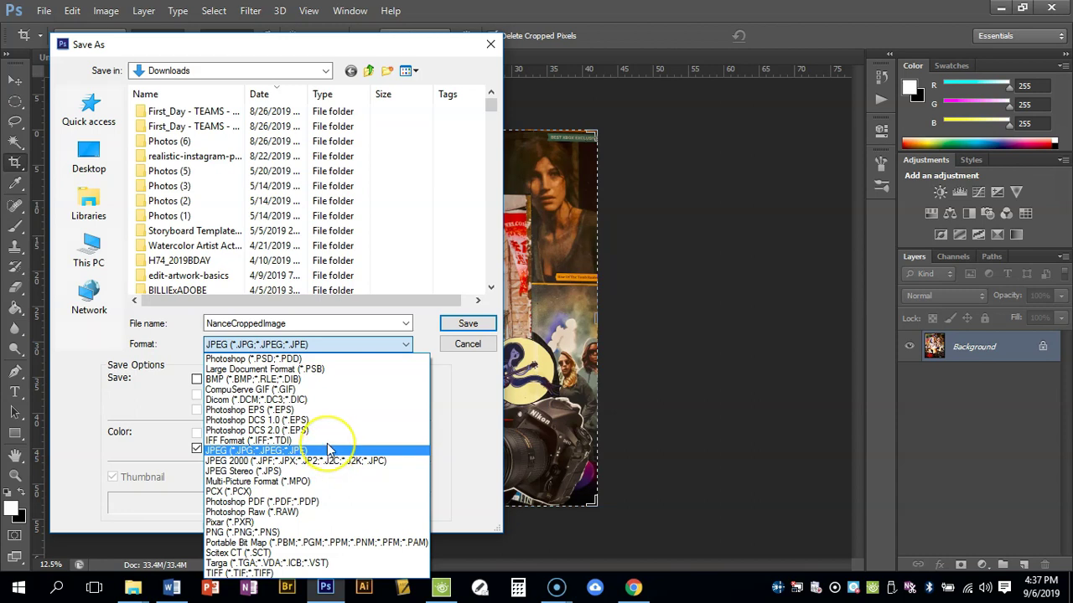
left_click(318, 359)
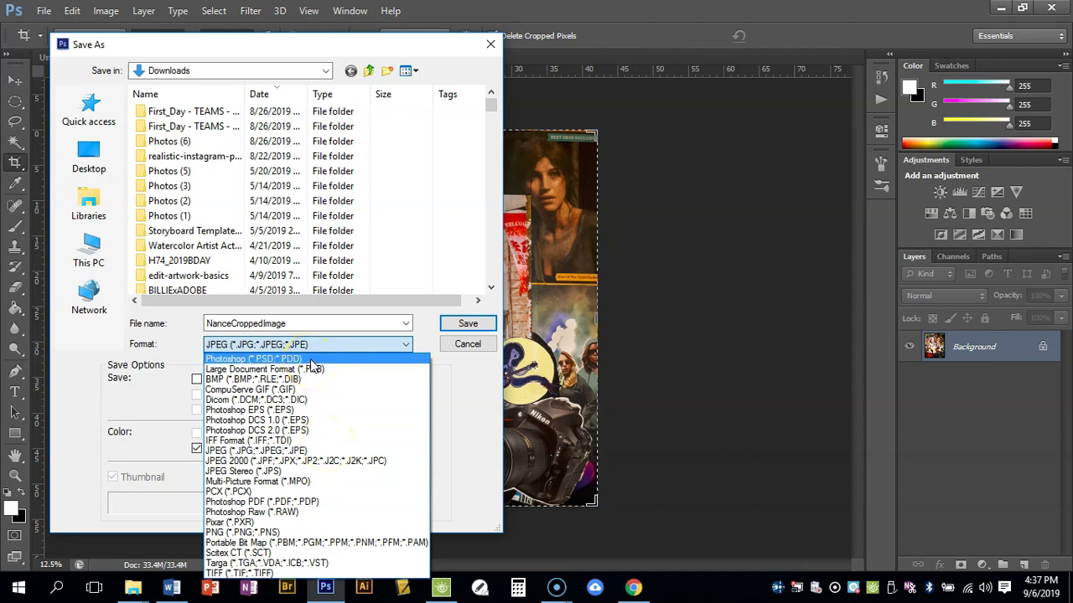
left_click(321, 450)
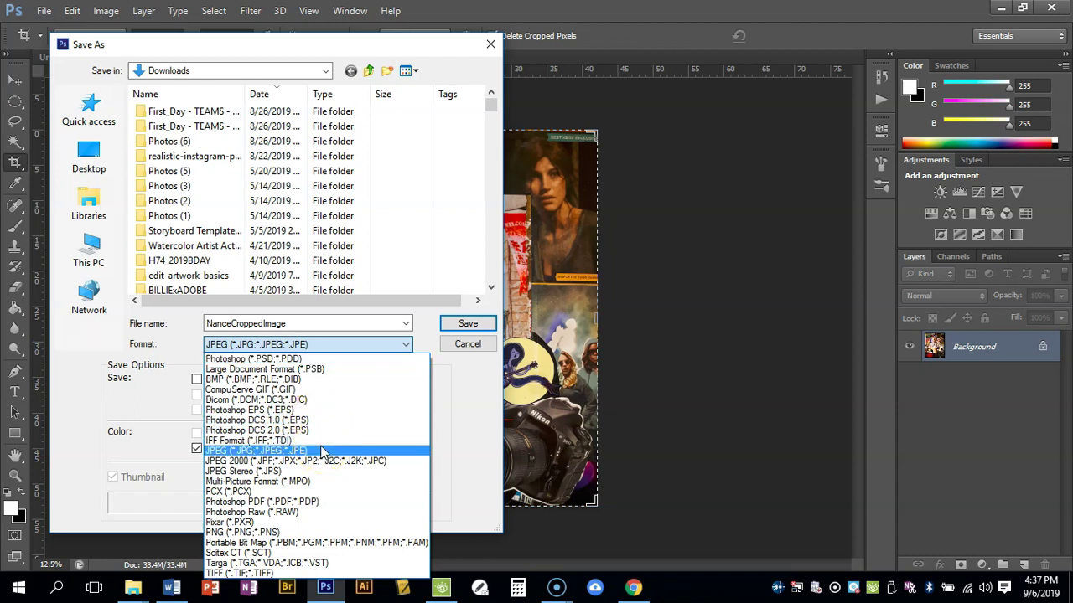
left_click(295, 451)
left_click(322, 363)
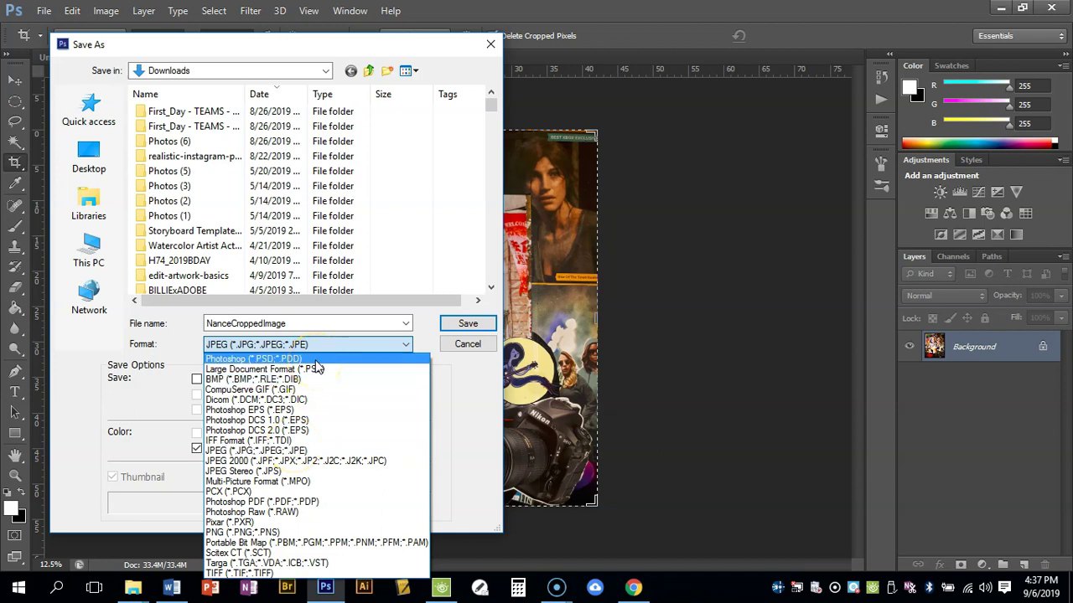
left_click(315, 360)
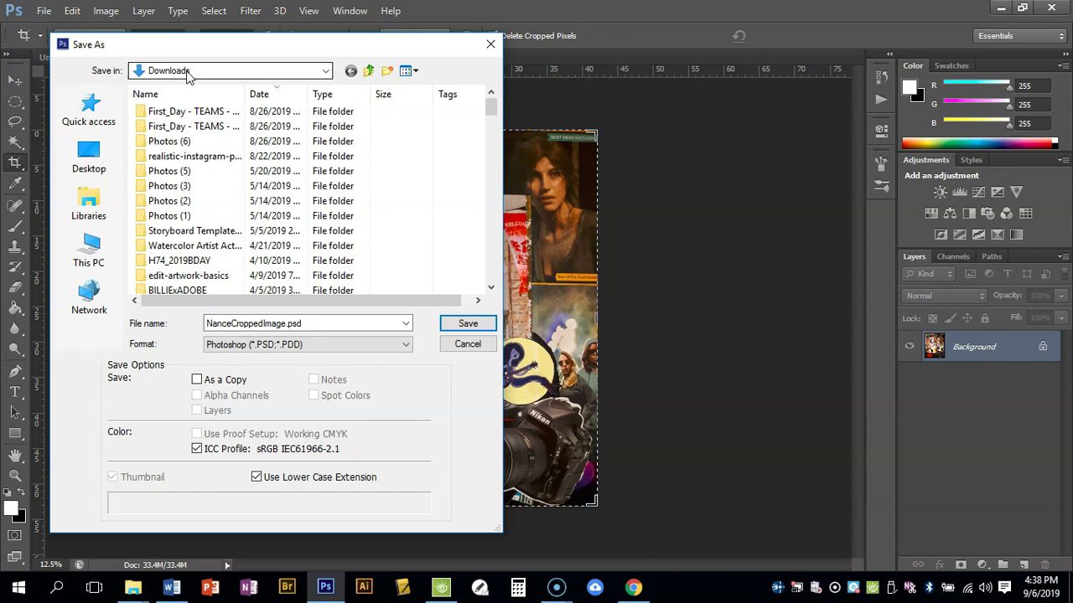
Browse via Desktop and Libraries into the Pictures library and save the cropped image there as a PSD.
left_click(89, 155)
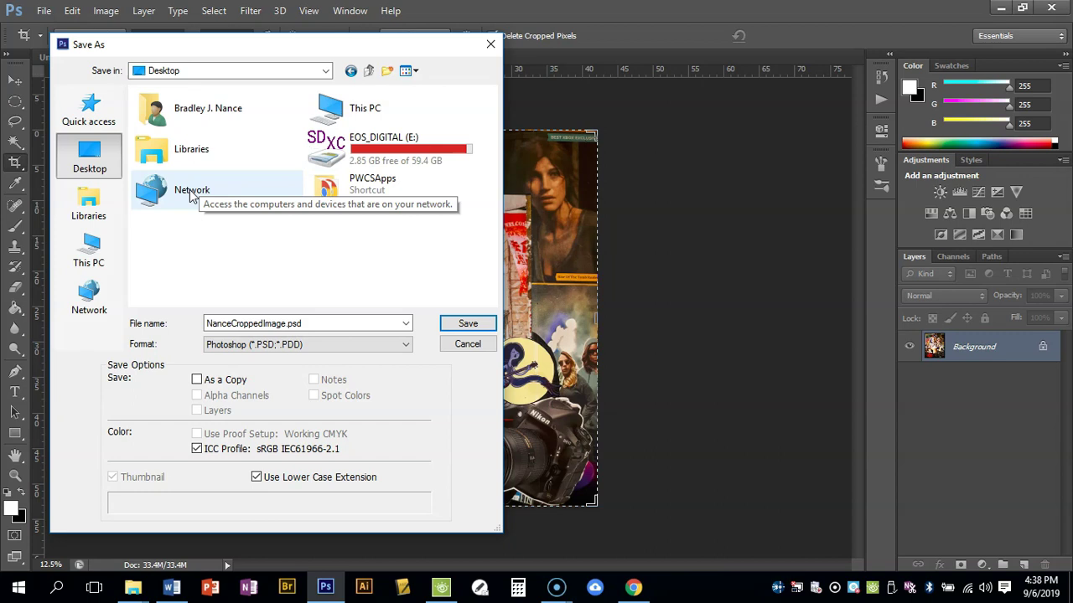
left_click(98, 206)
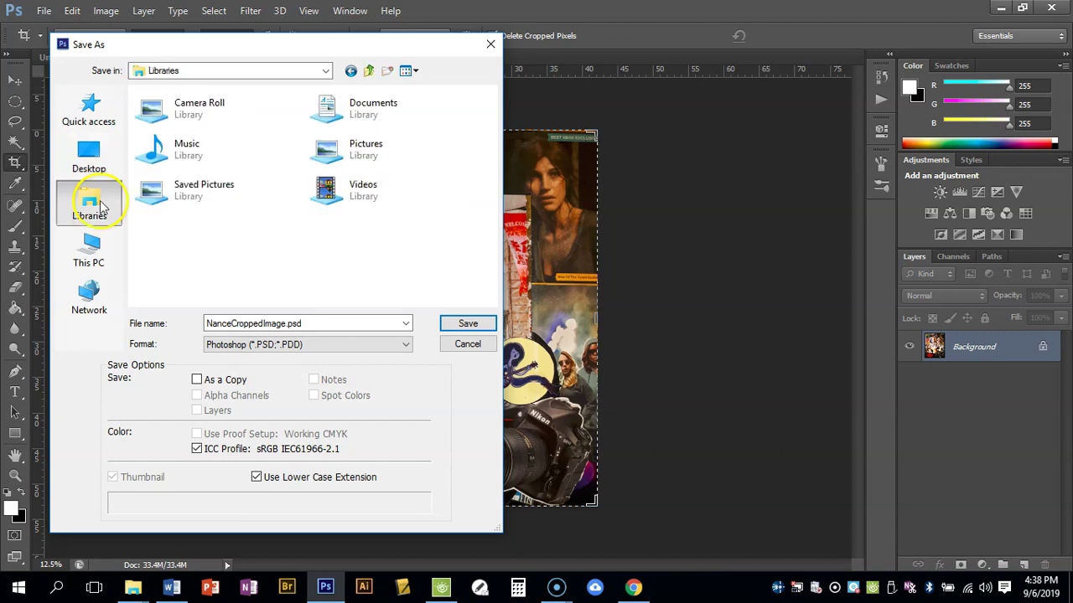
left_click(336, 148)
double_click(336, 148)
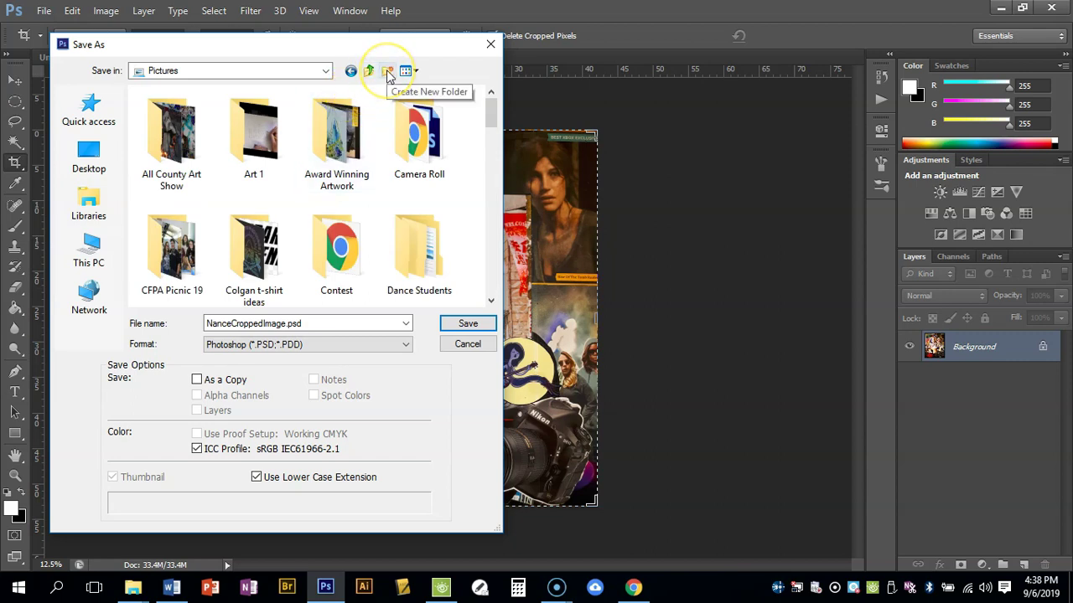
left_click(459, 327)
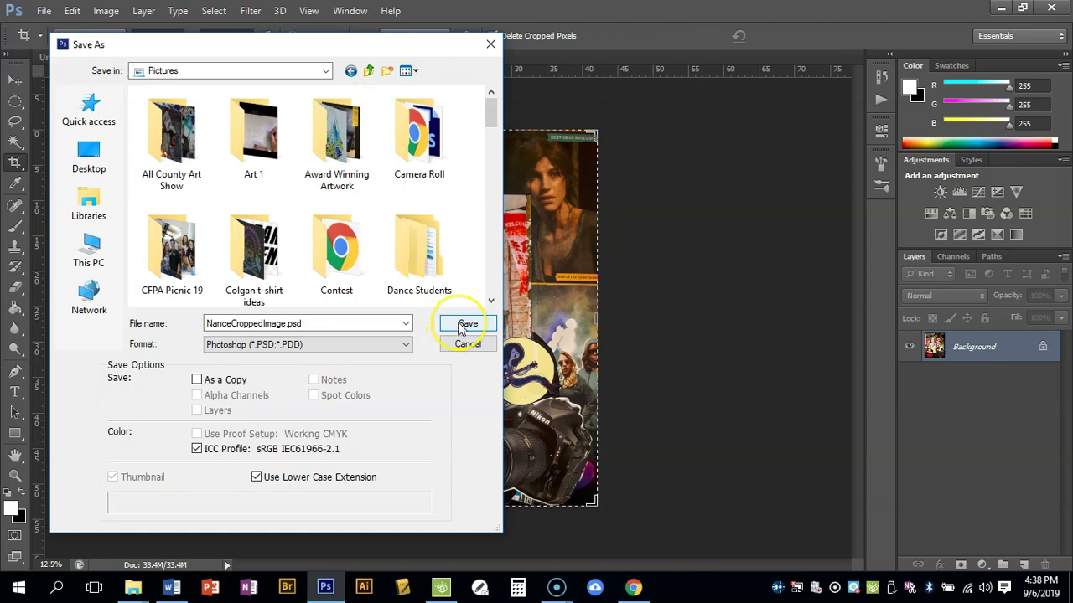